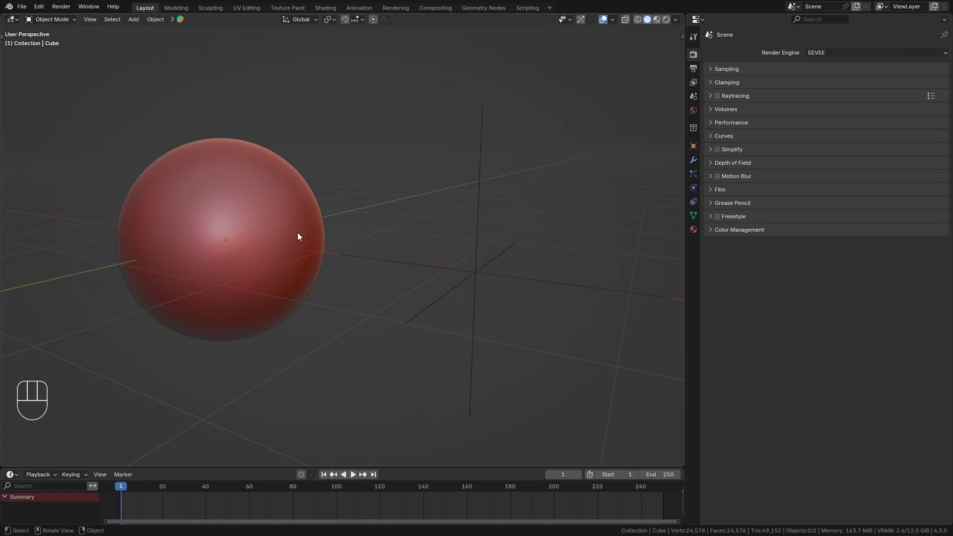
Examine the red sphere and the empty beside it from several angles.
left_click(268, 238)
middle_click_drag(308, 285, 307, 266, "ctrl")
key("shift")
middle_click_drag(349, 291, 353, 279, "shift")
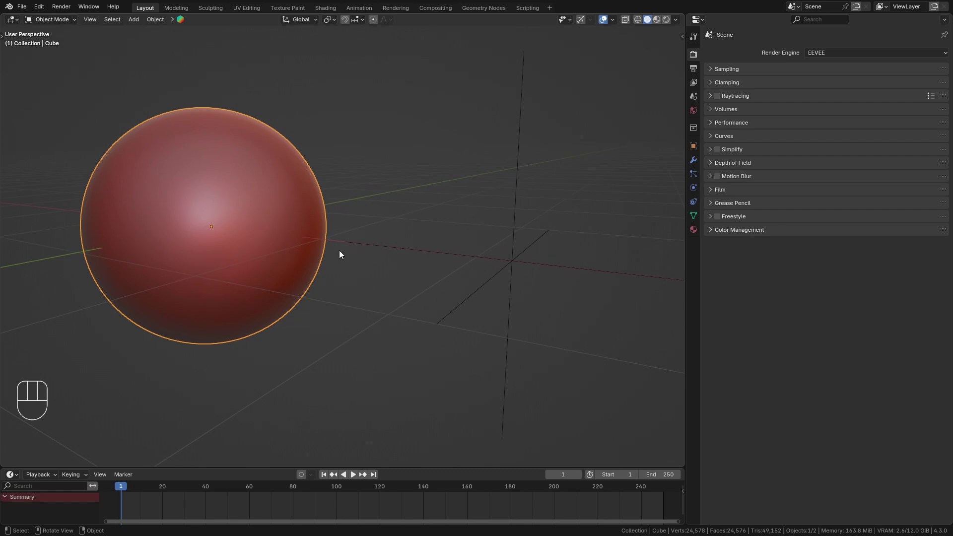
middle_click_drag(339, 254, 323, 202, "ctrl")
scroll(334, 213, "up", 2)
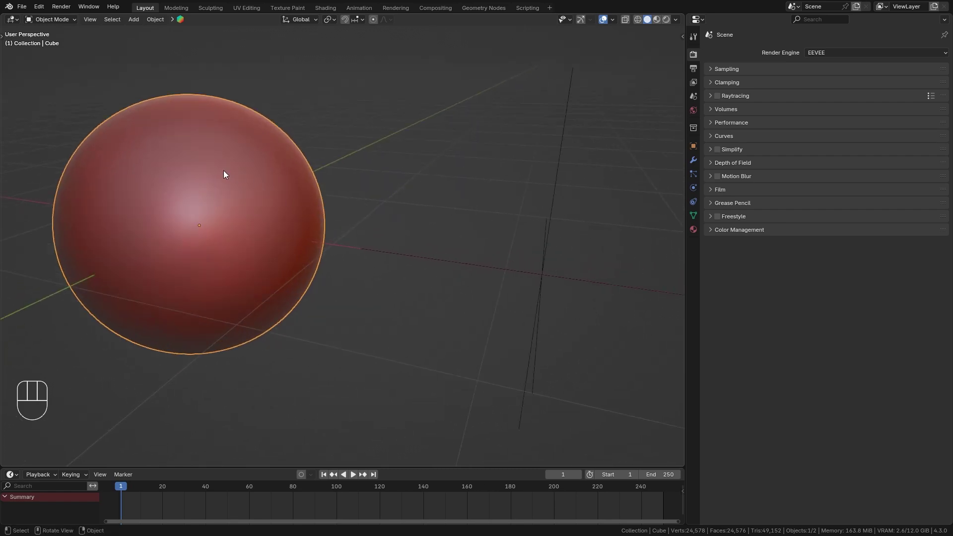
left_click(529, 274)
scroll(541, 265, "down", 4)
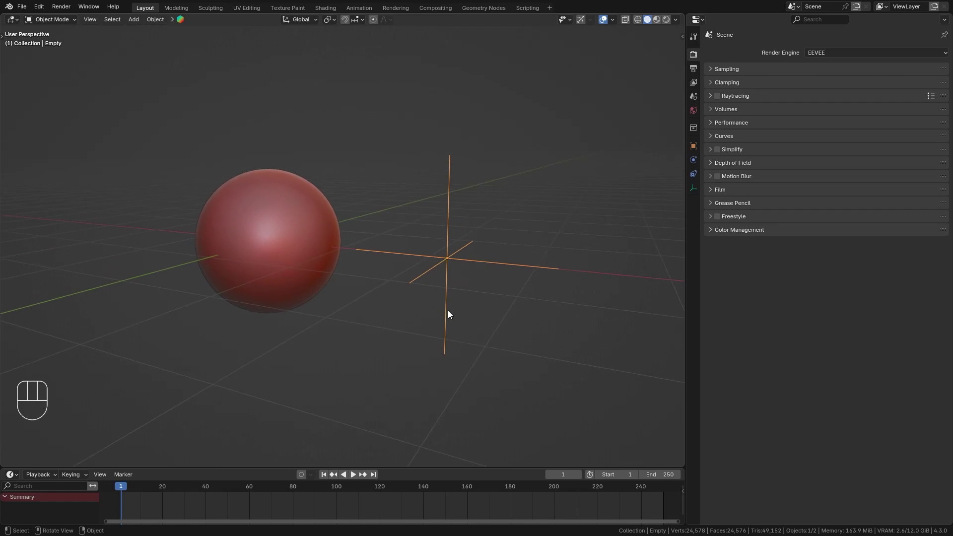
middle_click_drag(382, 289, 355, 266, "ctrl")
Add a Displace modifier to the red sphere.
left_click(266, 219)
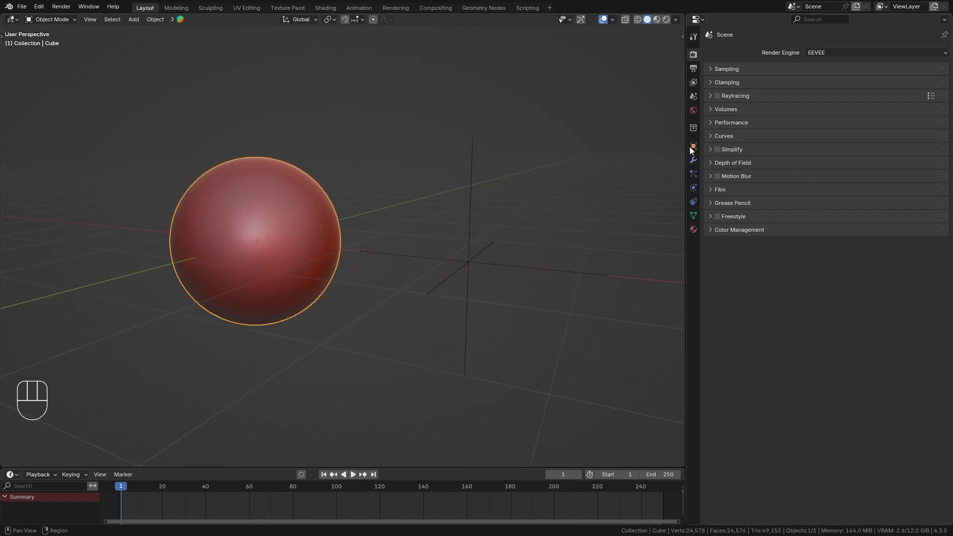
left_click(693, 161)
left_click(755, 53)
mouse_move(736, 63)
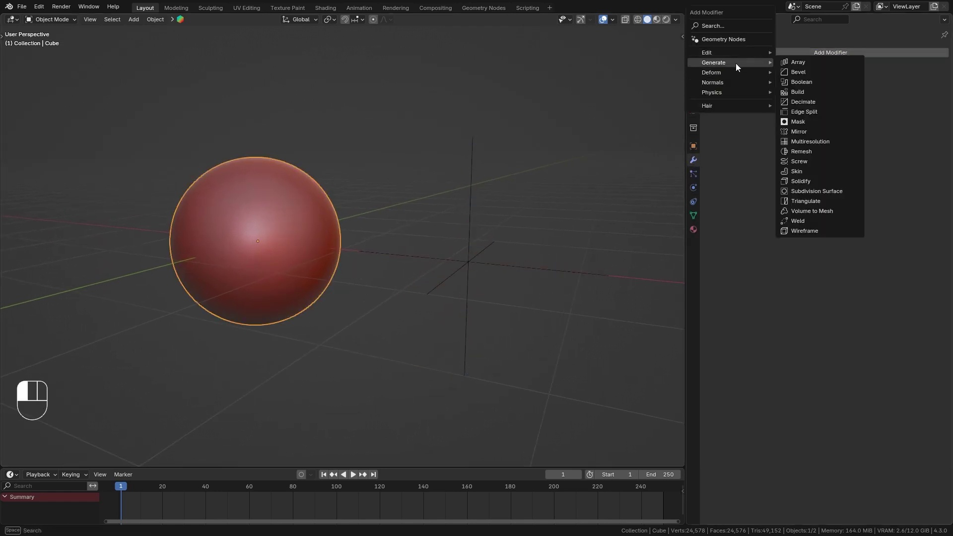
left_click(811, 101)
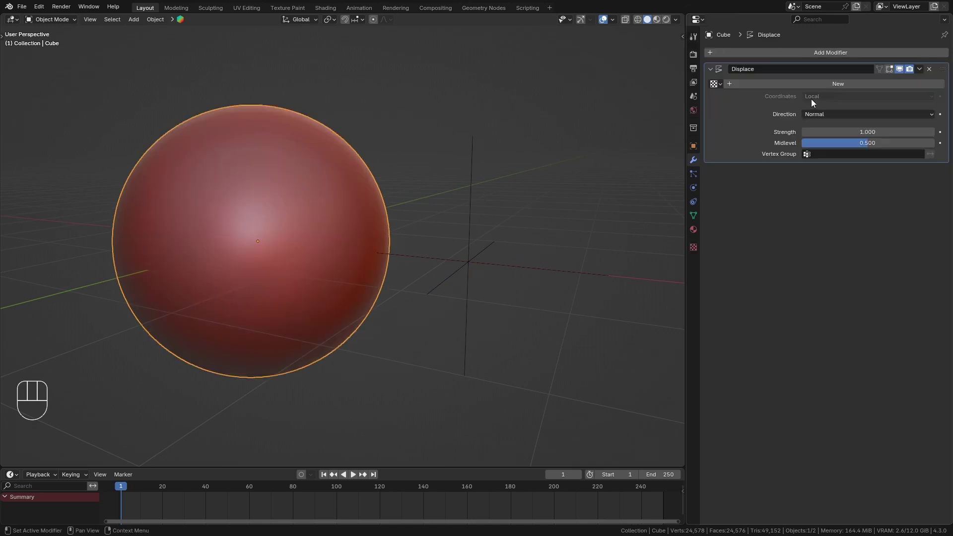
Create a new Clouds texture for the Displace modifier and set its size to 0.58.
left_click(860, 84)
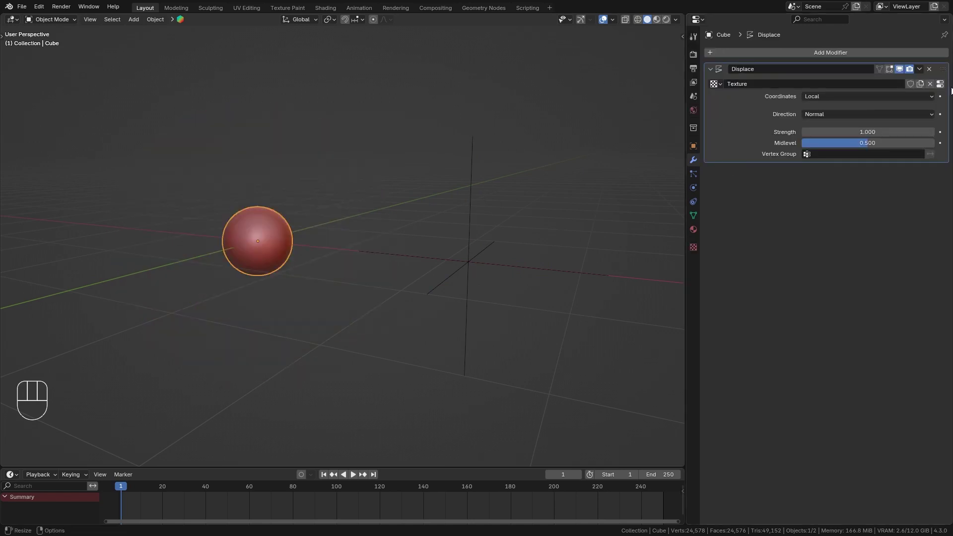
left_click(940, 84)
left_click(811, 82)
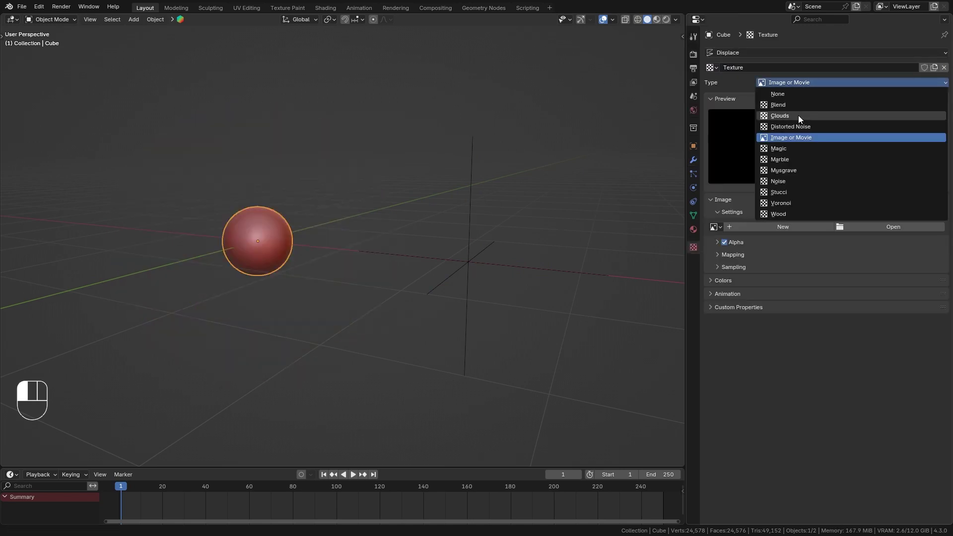
left_click(798, 114)
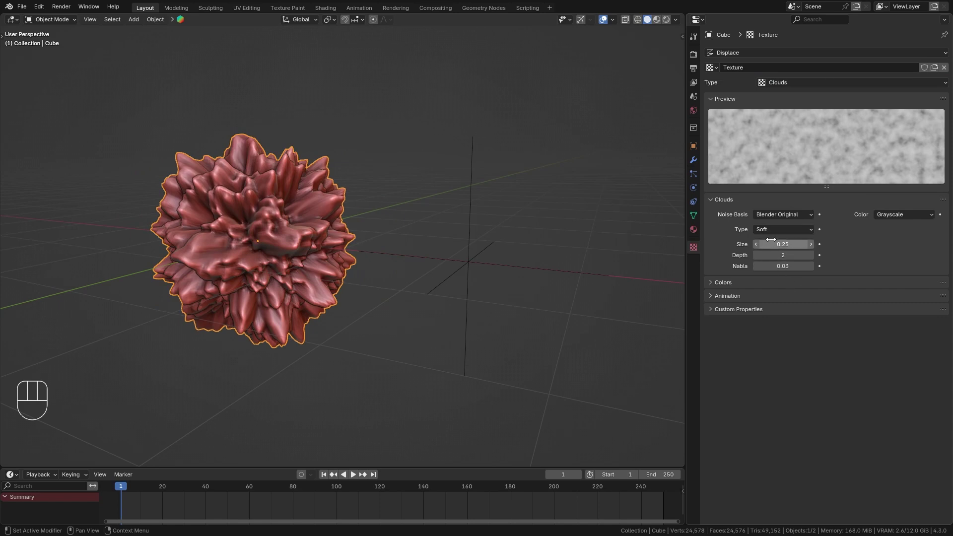
left_click_drag(783, 244, 816, 244)
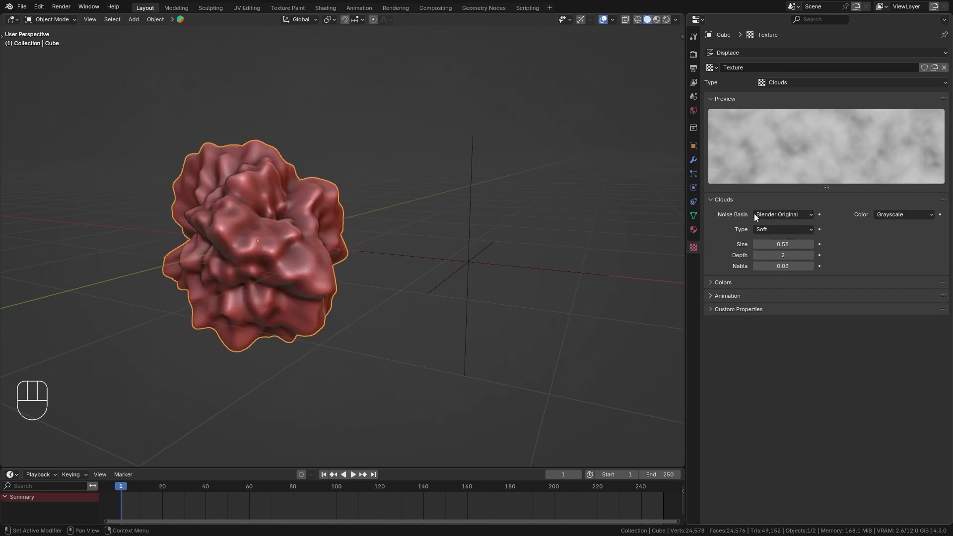
Set the Displace modifier's texture coordinates to Object and choose the empty as the reference object.
left_click(694, 160)
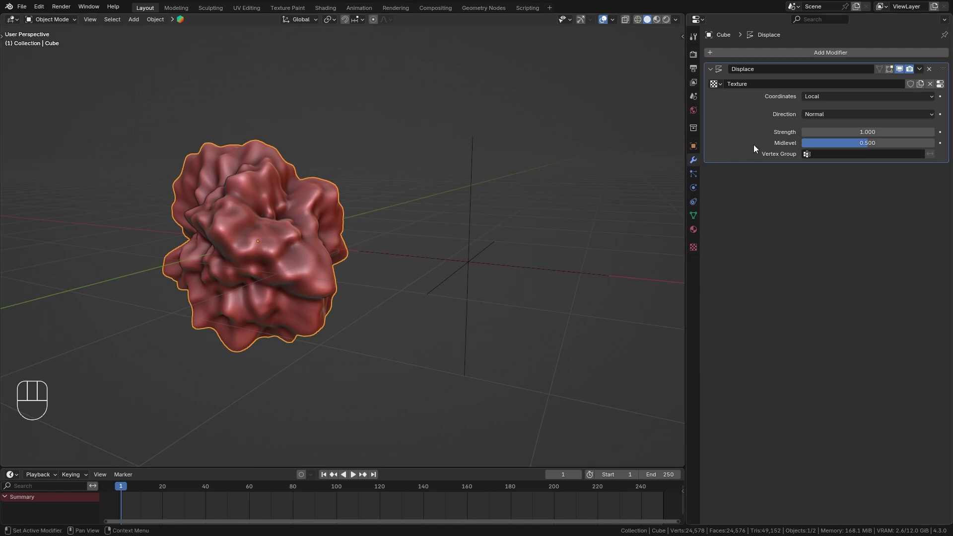
left_click_drag(839, 96, 830, 129)
left_click(830, 130)
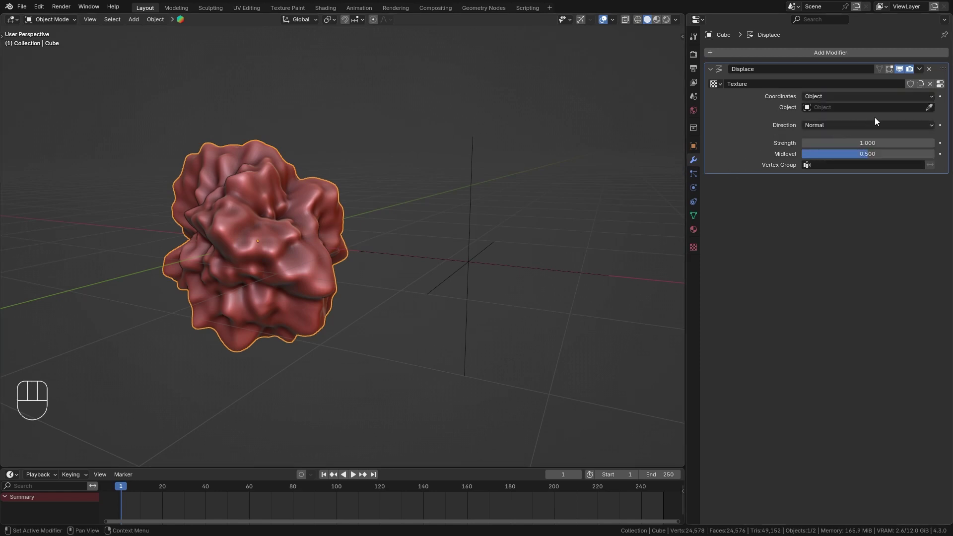
left_click(929, 107)
left_click(472, 255)
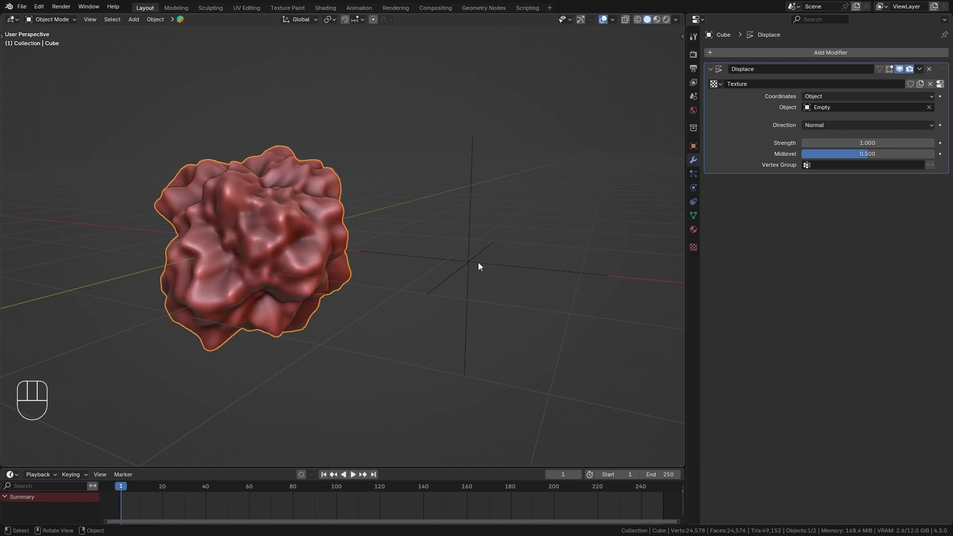
Try moving and freely rotating the empty to test its effect on the sphere's displacement.
left_click(475, 262)
key("g")
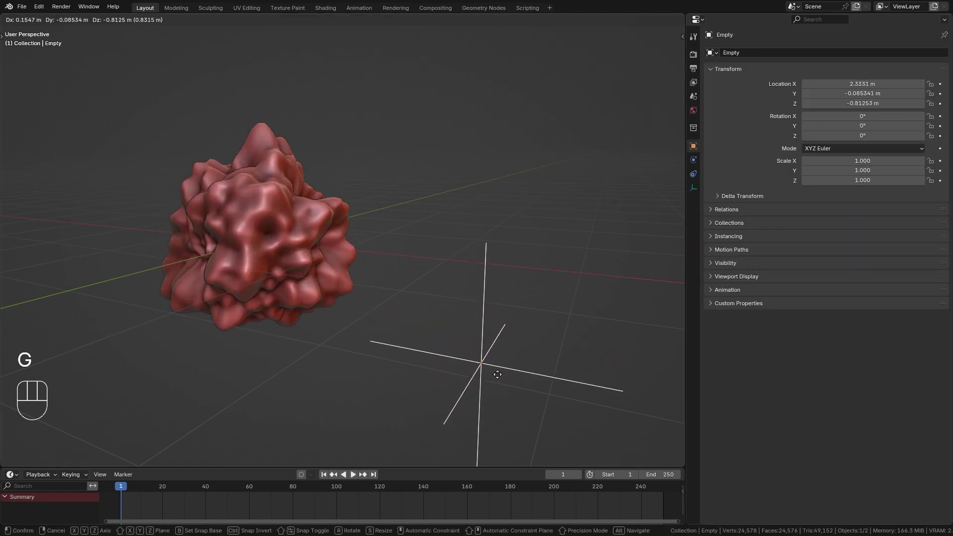
right_click(529, 255)
key("r")
key("r")
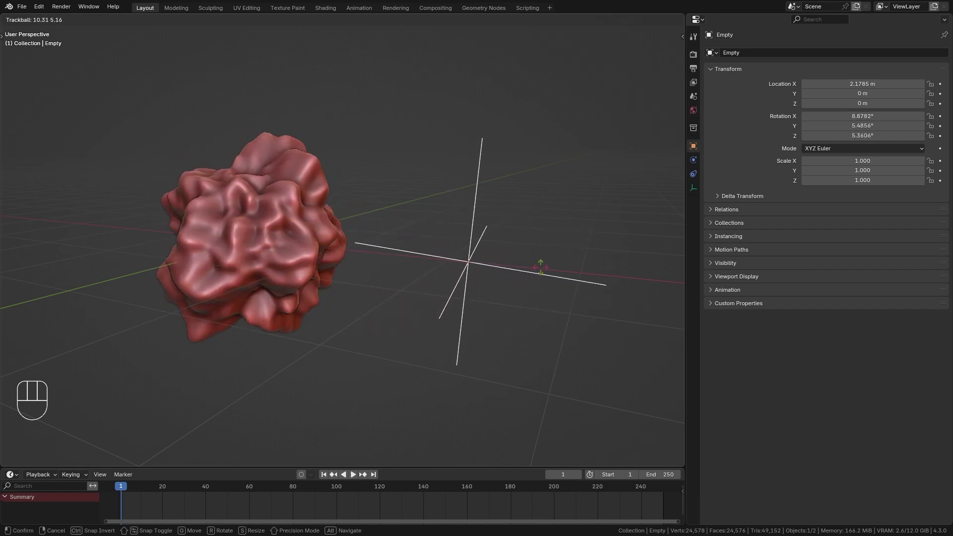
right_click(494, 253)
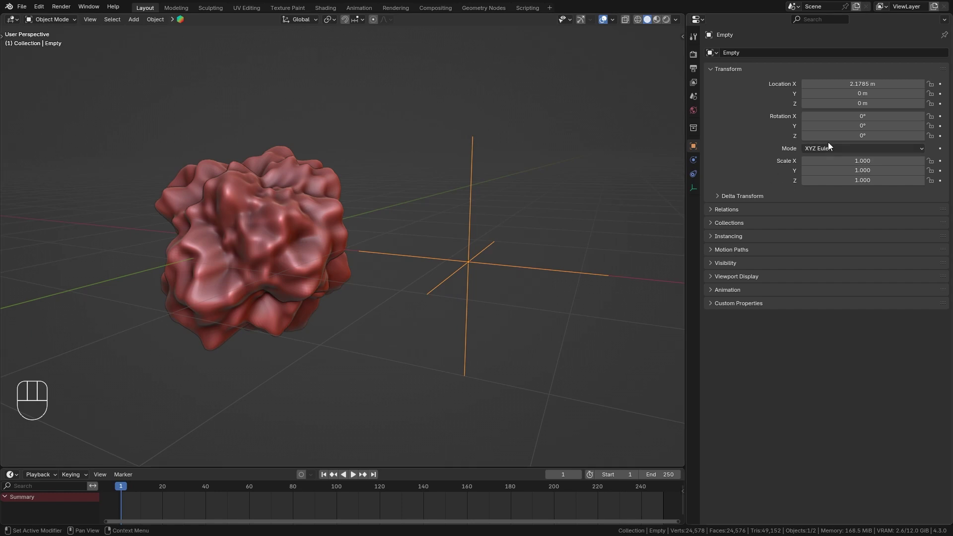
Keyframe the empty's Z location at 0 m on frame 1 and at 3.37 m on frame 250.
left_click(941, 103)
scroll(439, 305, "down", 2)
middle_click_drag(400, 317, 397, 341, "shift")
left_click_drag(350, 487, 364, 487)
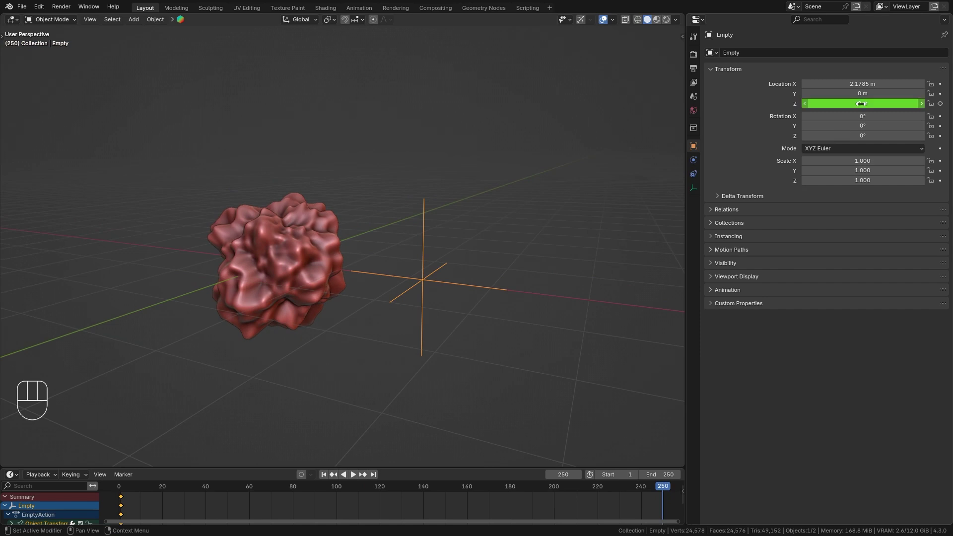
left_click_drag(844, 103, 890, 113)
left_click(940, 103)
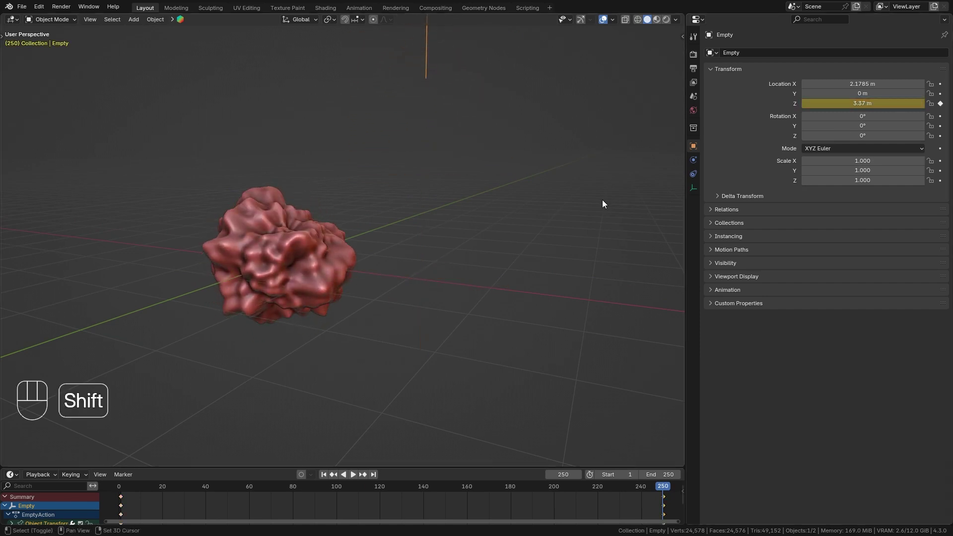
Play the keyframed animation from frame 1, check the sphere's deformation, and return to the first frame.
key("shift+Left")
key("space")
middle_click_drag(254, 286, 323, 294)
scroll(329, 281, "down", 1)
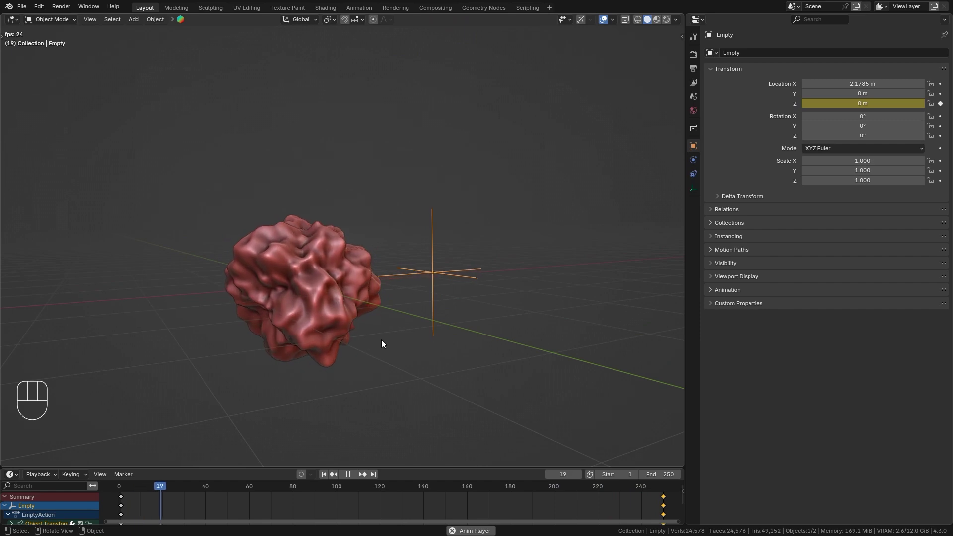
key("space")
key("shift+Left")
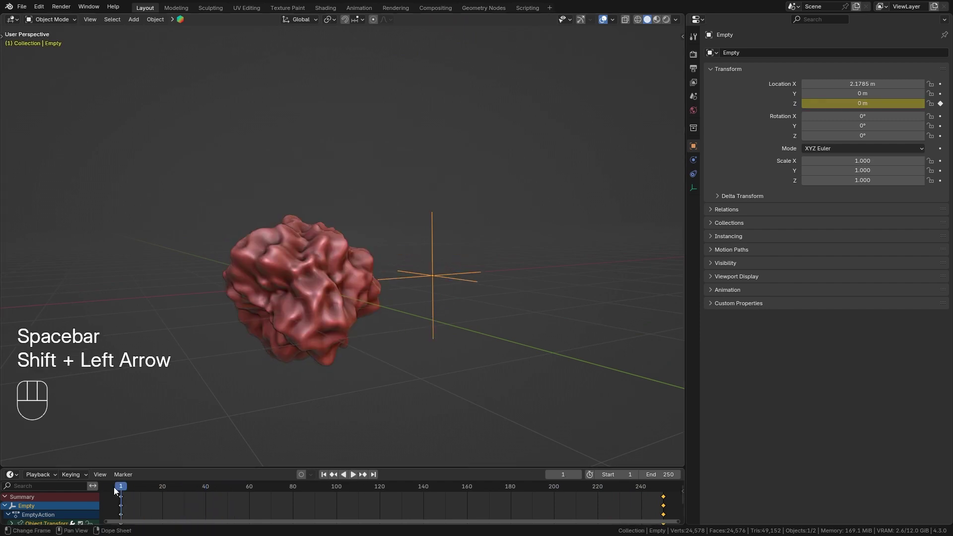
Delete the empty's Z location keyframes and return to frame 1.
left_click_drag(114, 486, 680, 511)
key("Delete")
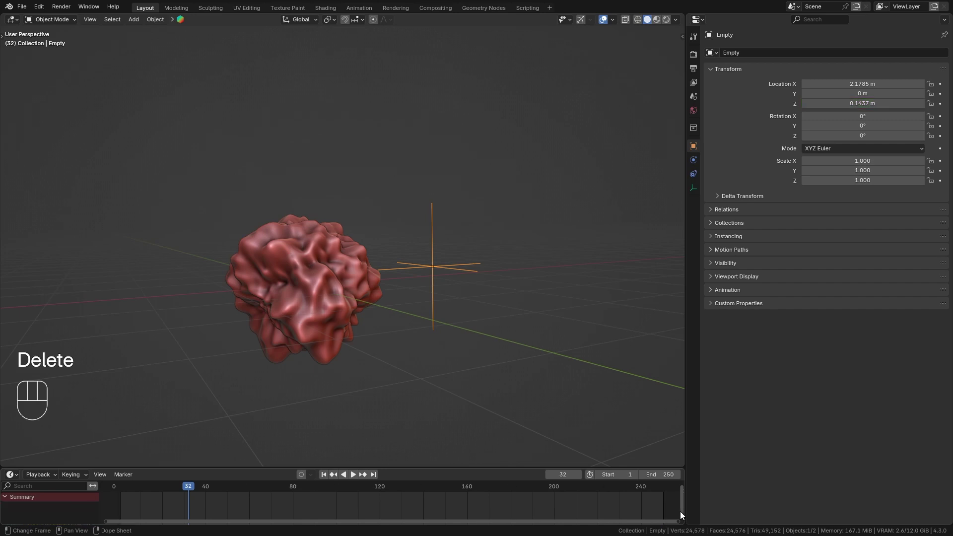
key("shift+Left")
Drive the empty's Z location with the expression #frame.
scroll(339, 266, "up", 2)
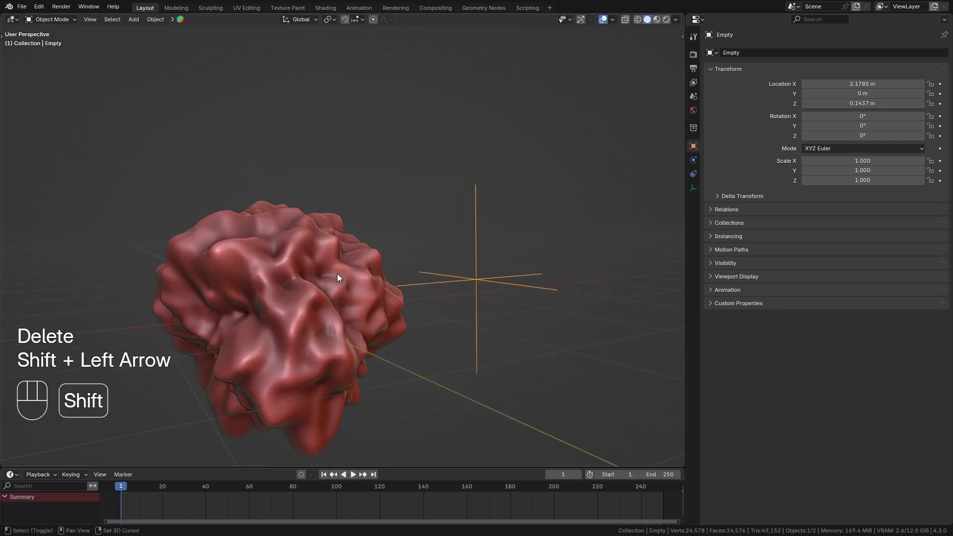
middle_click_drag(337, 273, 378, 254, "shift")
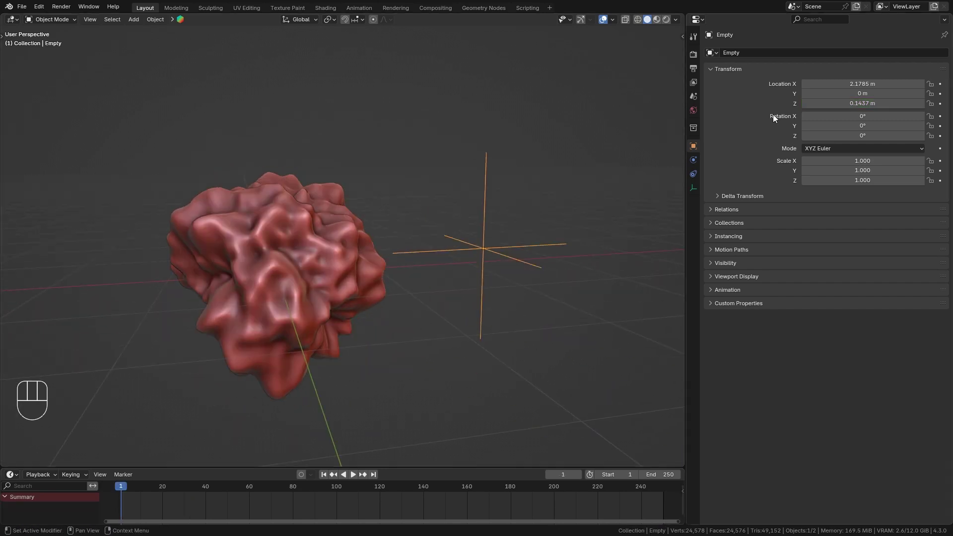
left_click(860, 103)
type("#")
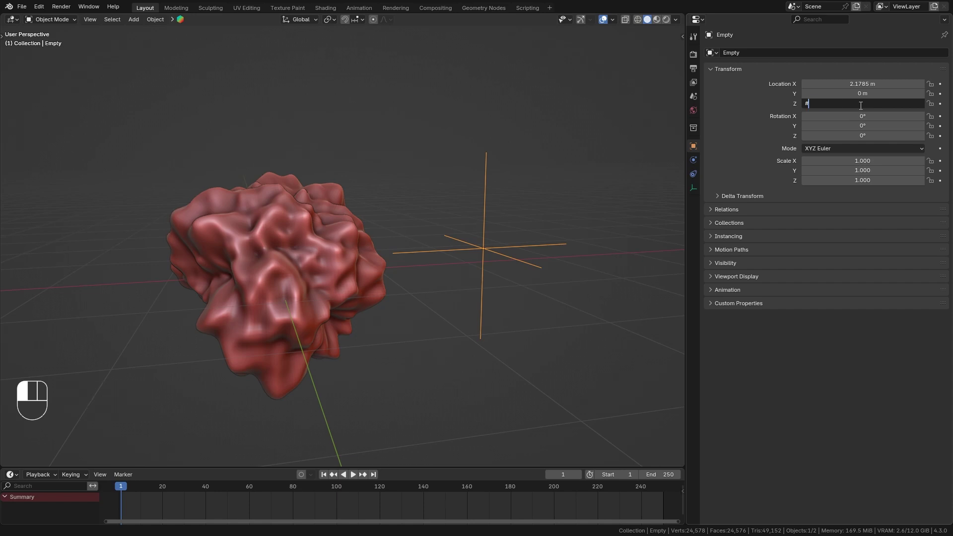
type("frame")
key("Return")
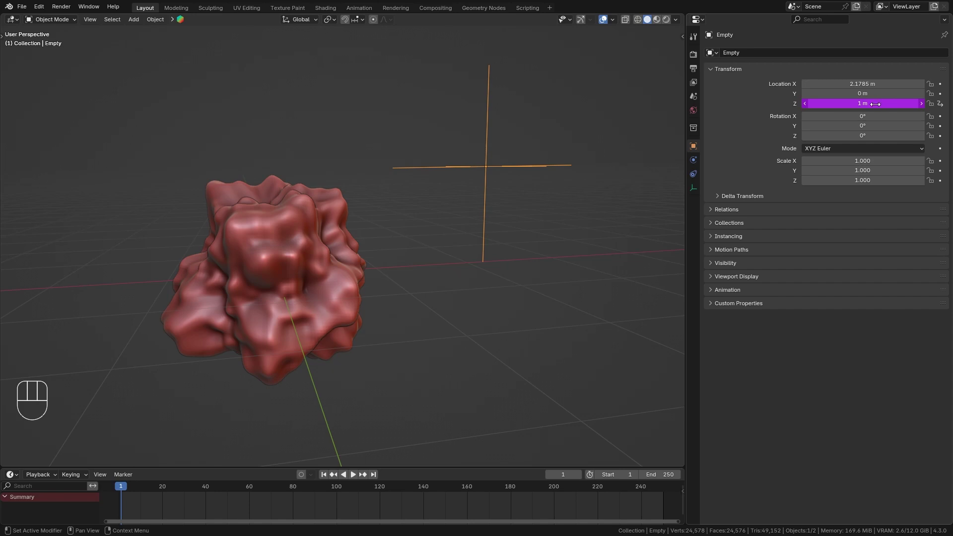
Play the driven animation to watch the empty's movement, and return to frame 1.
scroll(379, 274, "down", 8)
middle_click_drag(378, 262, 360, 304, "shift")
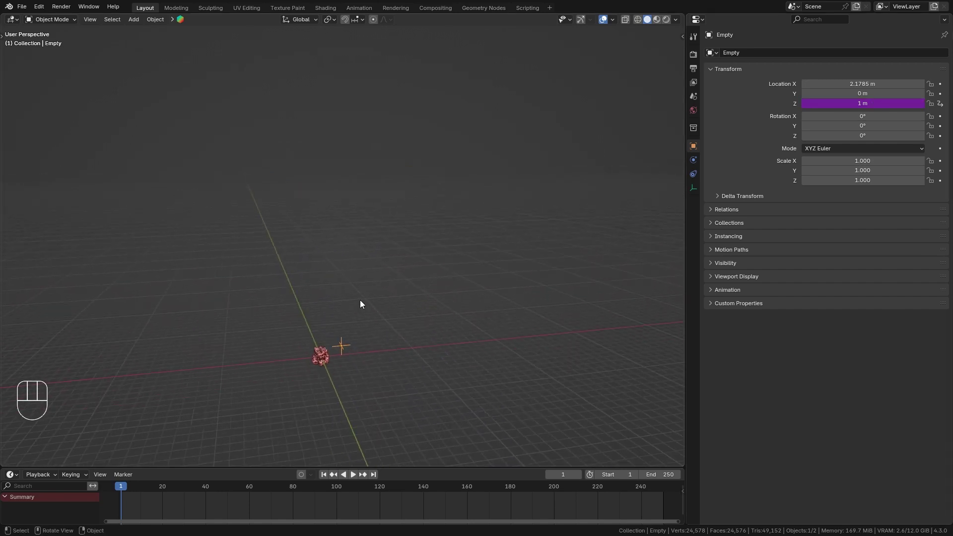
key("space")
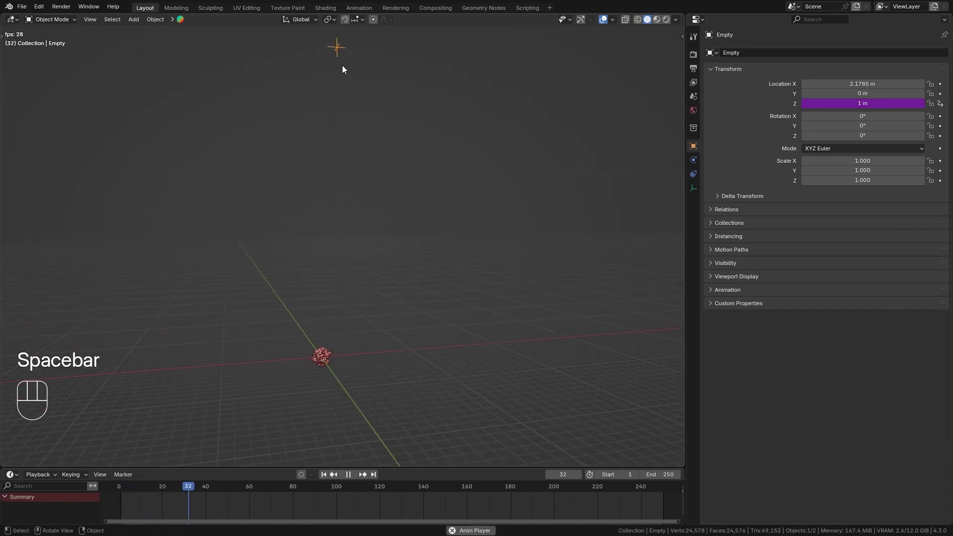
key("space")
key("shift+Left")
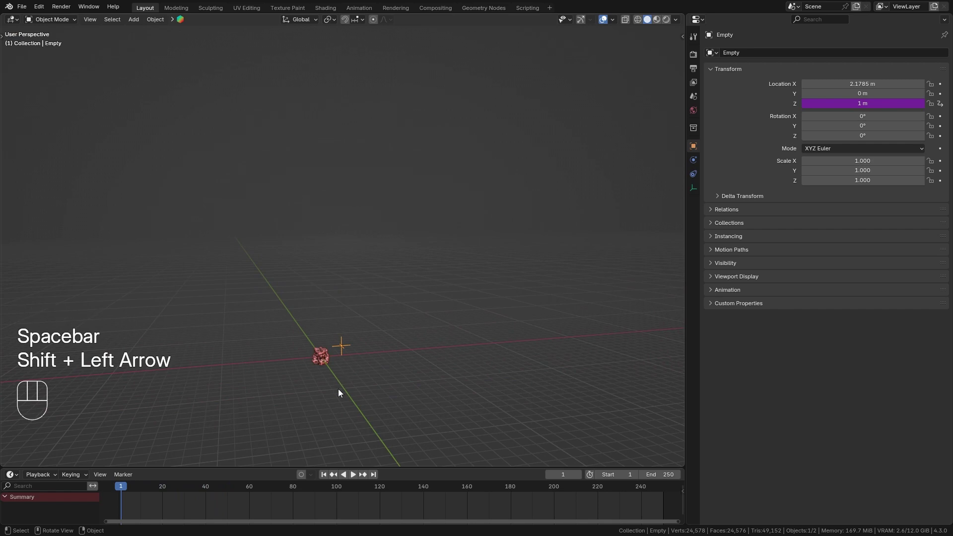
Scrub the timeline to frames 22 and 40, and play the animation to examine the empty's height and the sphere's deformation speed.
middle_click_drag(338, 393, 340, 341, "shift")
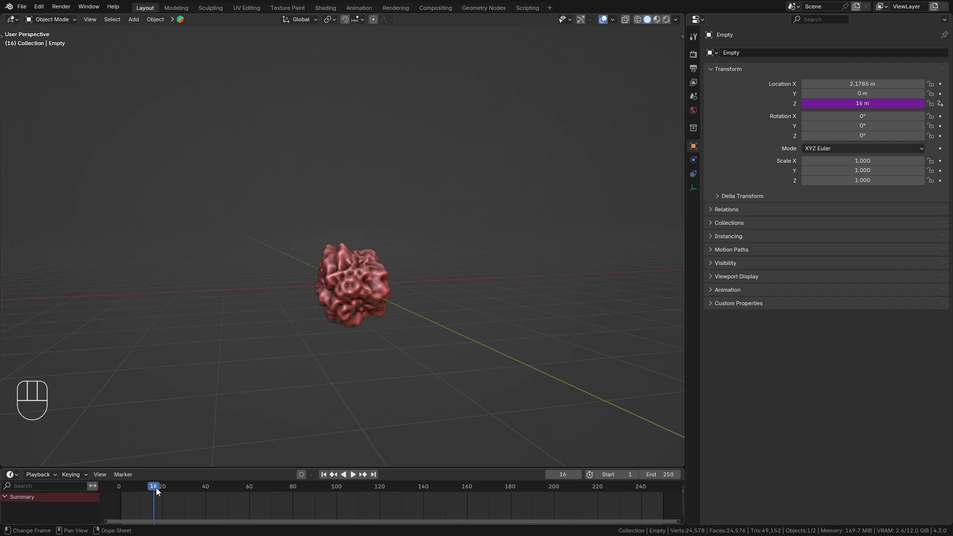
left_click_drag(156, 488, 166, 487)
scroll(347, 323, "down", 4)
middle_click_drag(418, 198, 393, 338, "shift")
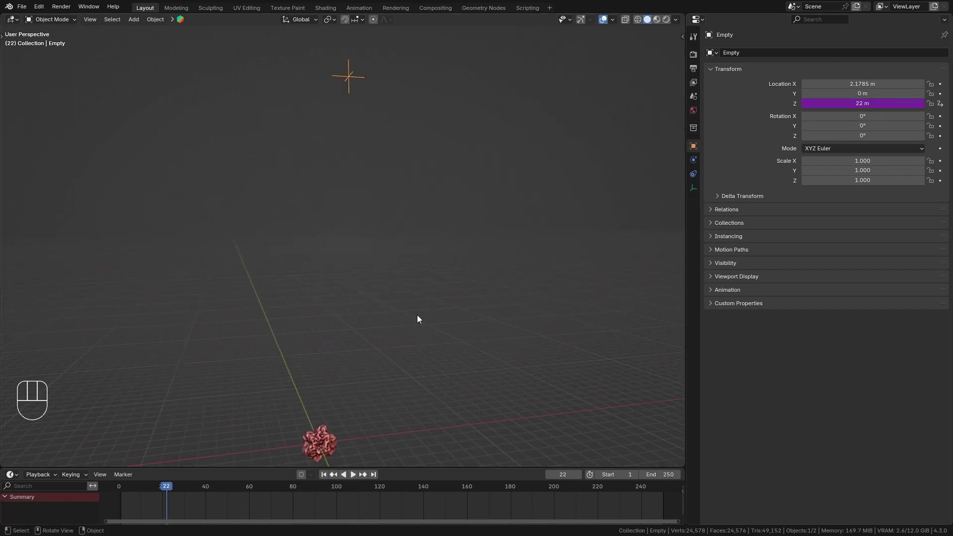
scroll(377, 324, "down", 3)
middle_click_drag(341, 335, 333, 359, "shift")
left_click_drag(203, 486, 205, 490)
scroll(294, 298, "down", 4)
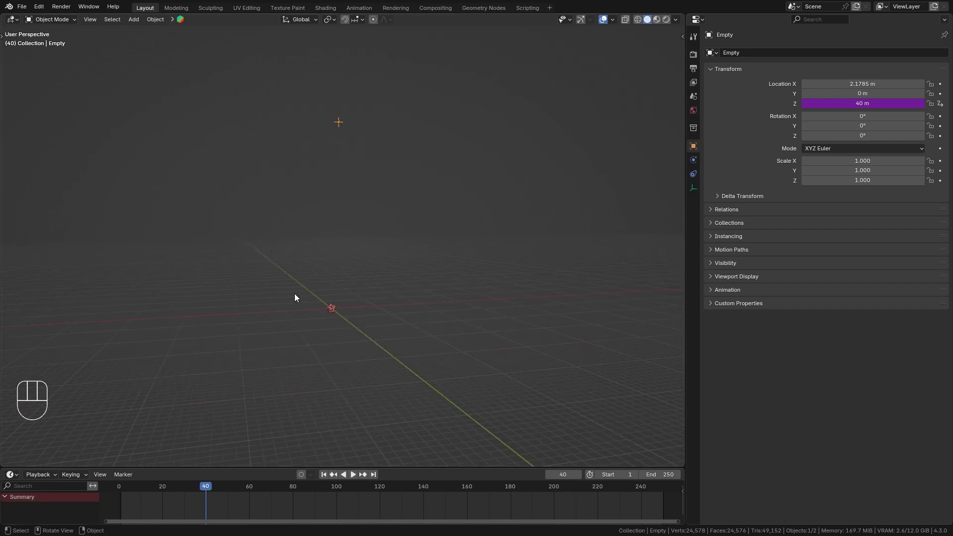
middle_click_drag(295, 295, 298, 333, "shift")
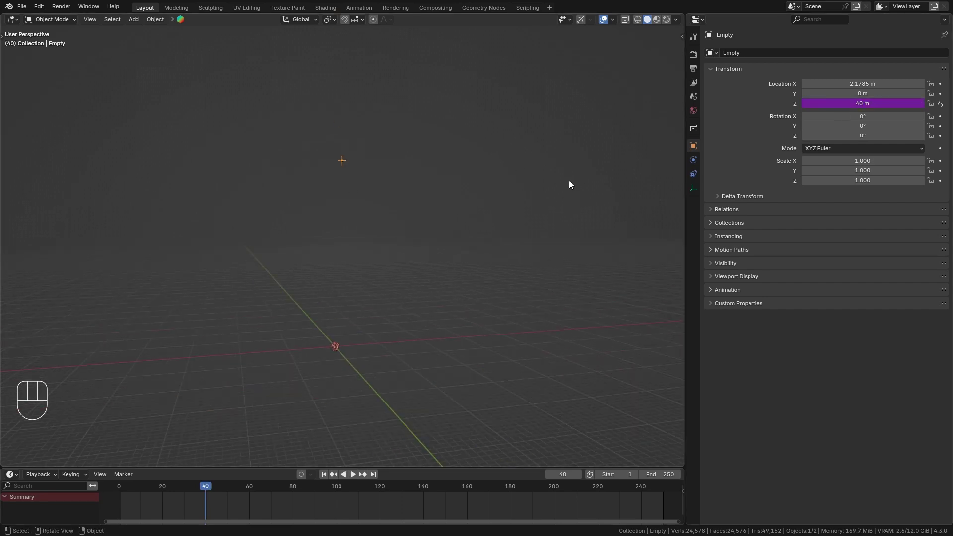
key("space")
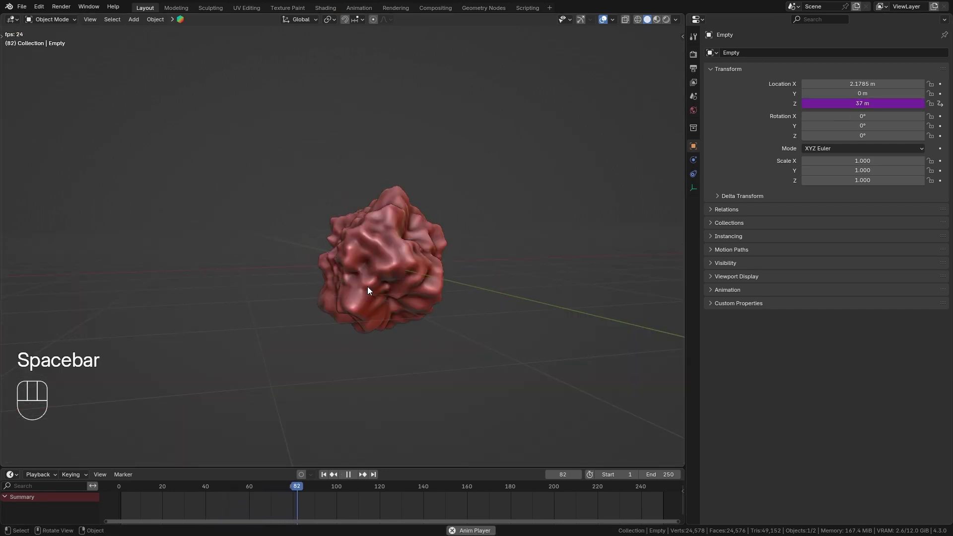
key("space")
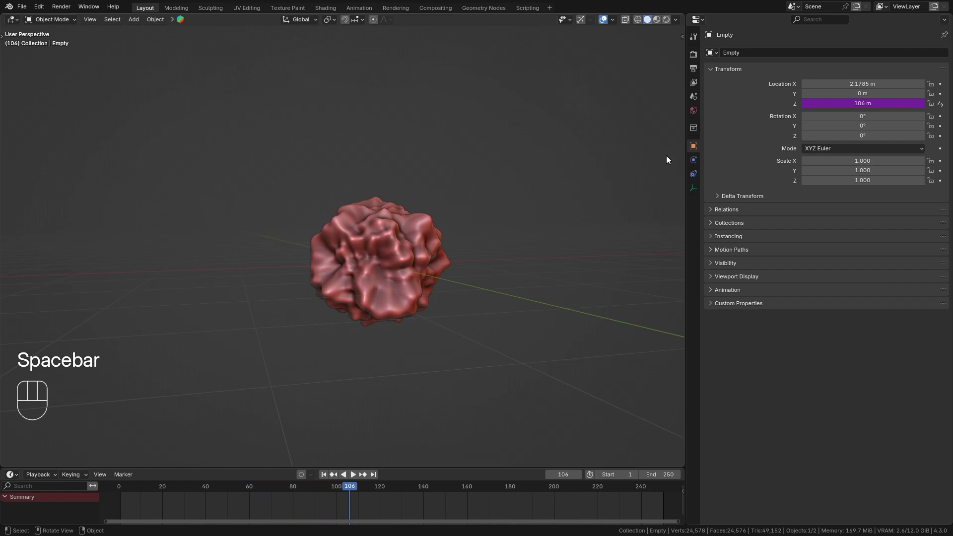
Slow the empty's driven Z location by changing its expression to frame/50.
left_click(838, 104)
type("frame")
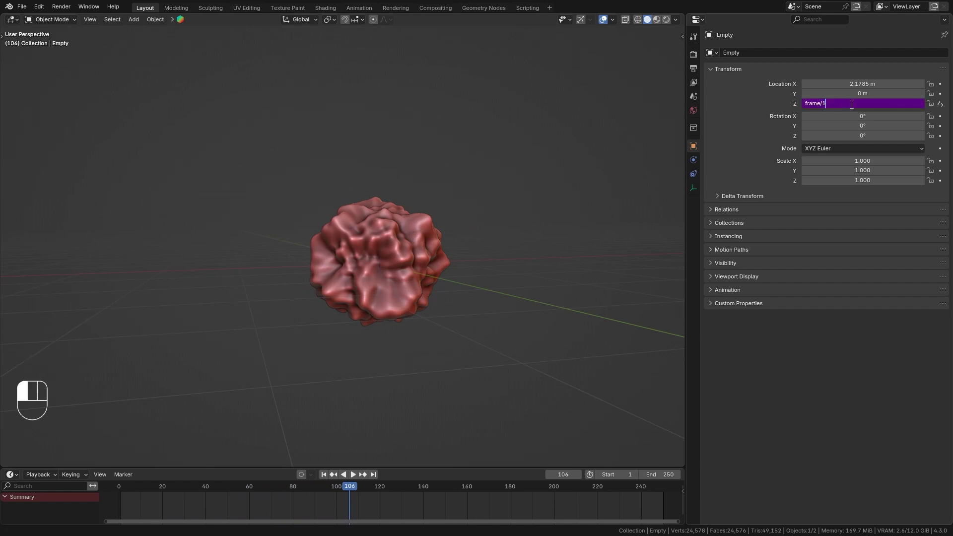
type("/50")
key("Return")
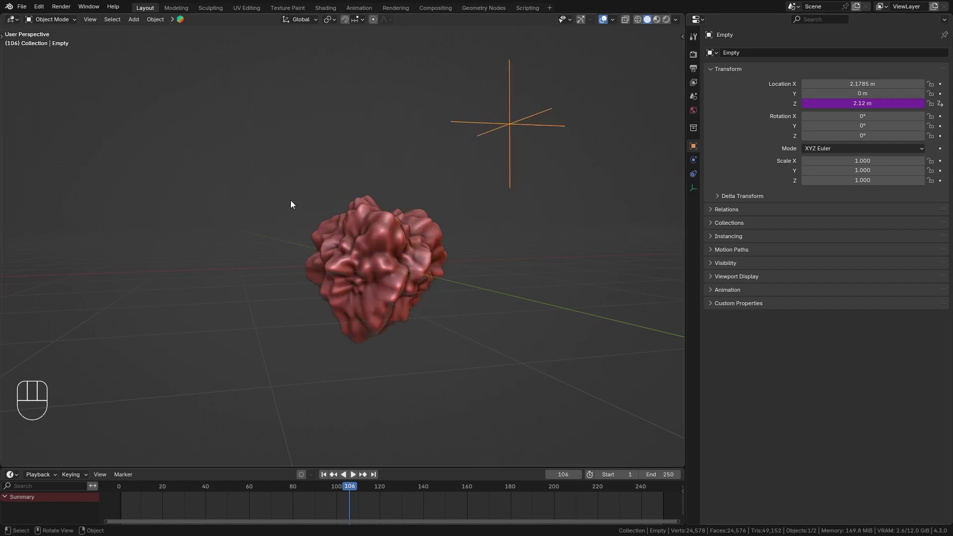
Play the animation to examine the empty's slower rise and the sphere's deformation.
key("space")
mouse_move(407, 267)
middle_mouse_down()
mouse_move(347, 281)
mouse_move(463, 275)
mouse_move(398, 283)
middle_mouse_up()
scroll(419, 270, "up", 2)
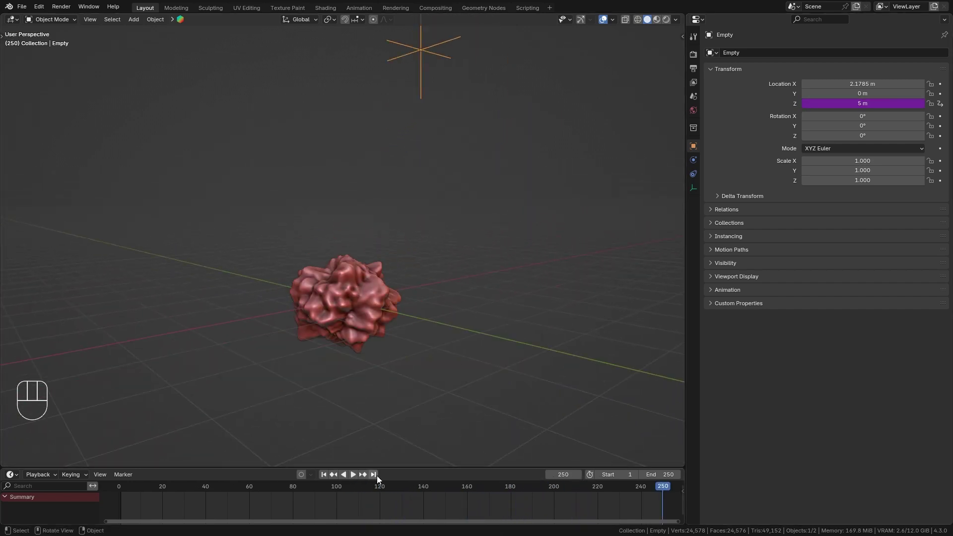
scroll(364, 499, "down", 3)
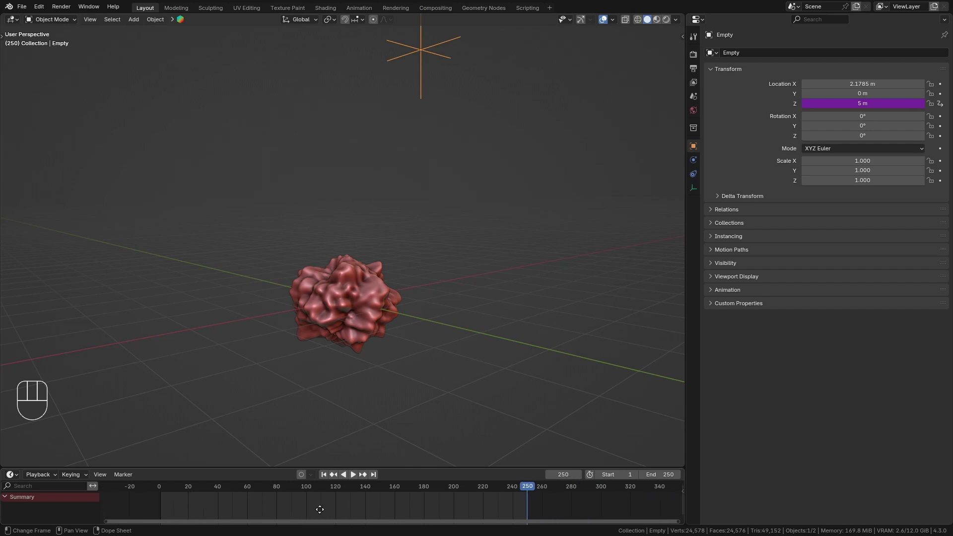
Change the empty's Z location driver expression to frame/40.
left_click(880, 104)
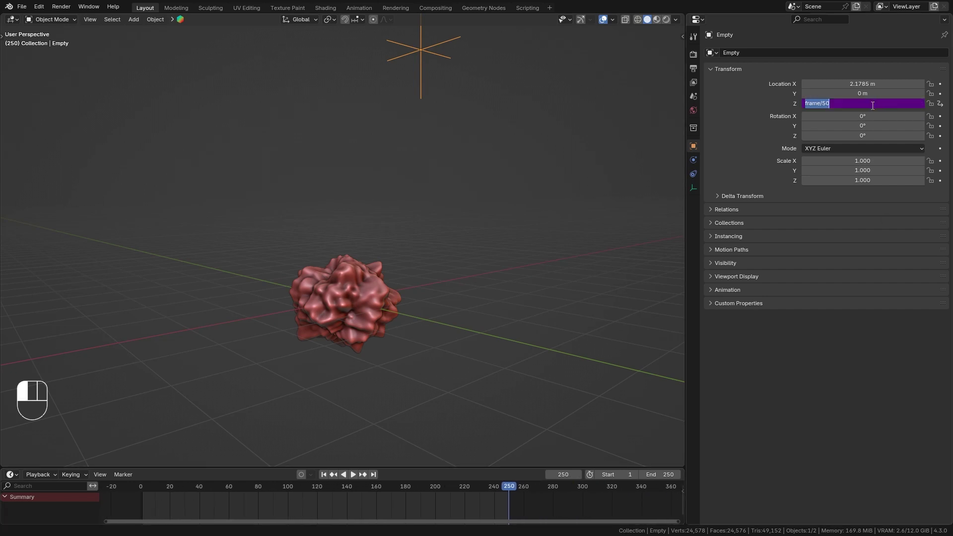
key("BackSpace")
key("BackSpace")
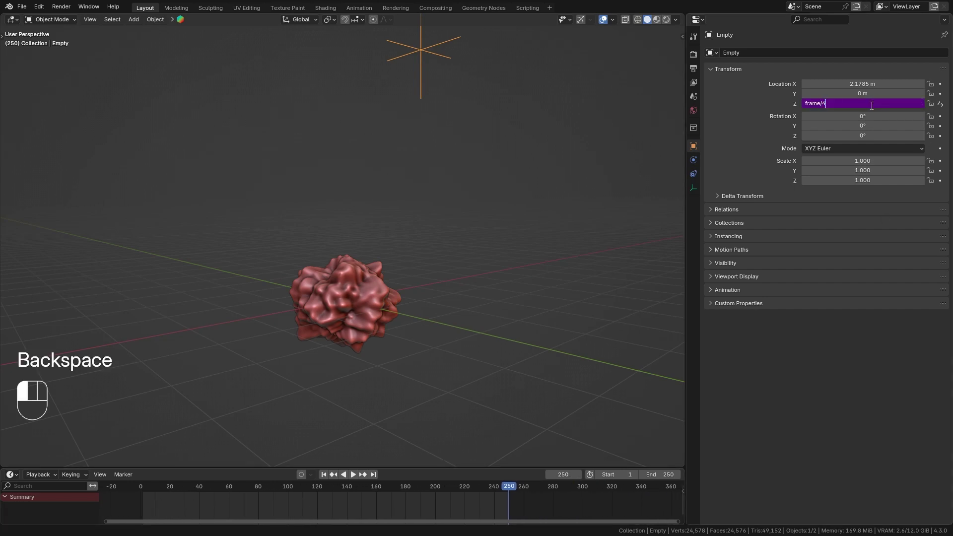
type("40")
key("Return")
Play and scrub the animation to examine the sphere's deformation at the new speed, and stop the playback.
key("space")
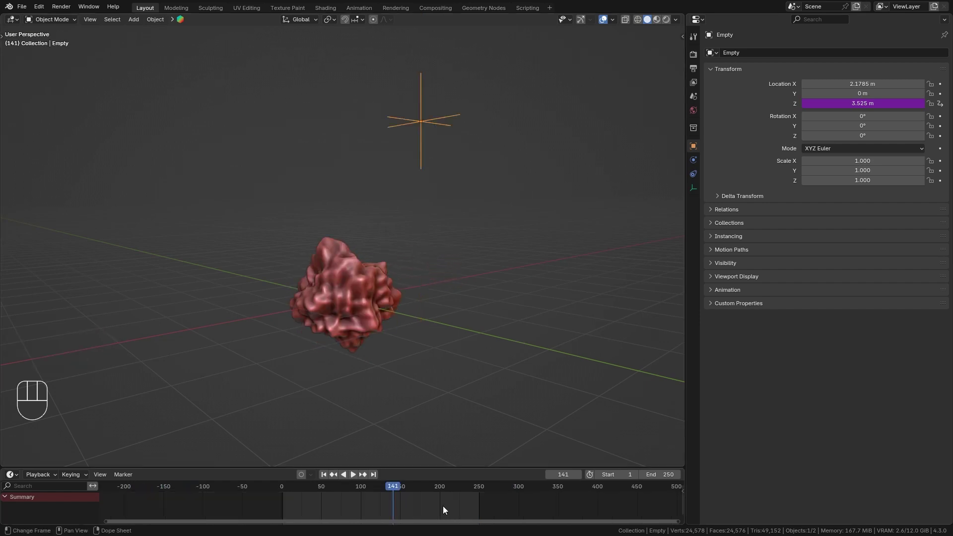
scroll(443, 505, "down", 5)
middle_click_drag(477, 505, 302, 502)
scroll(350, 505, "down", 3)
left_click_drag(237, 487, 288, 502)
key("space")
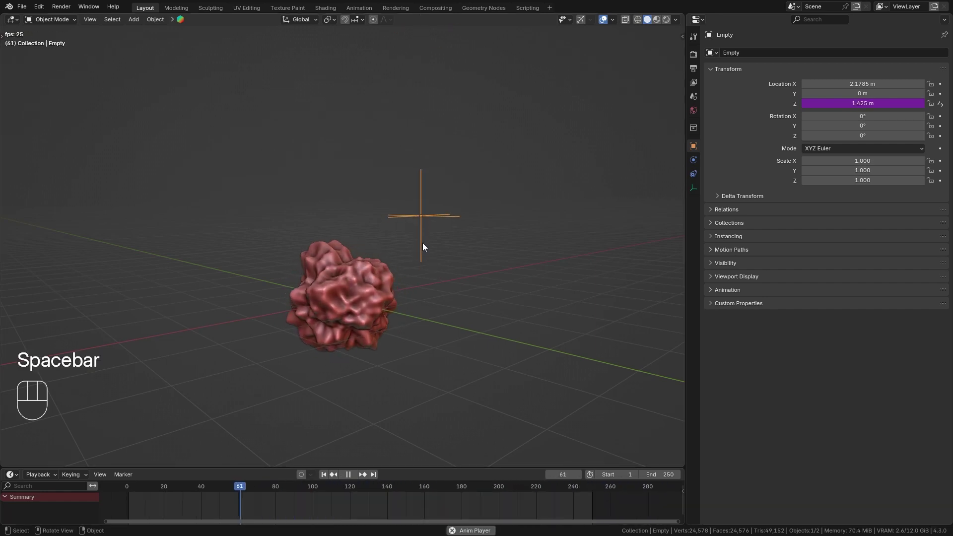
key("space")
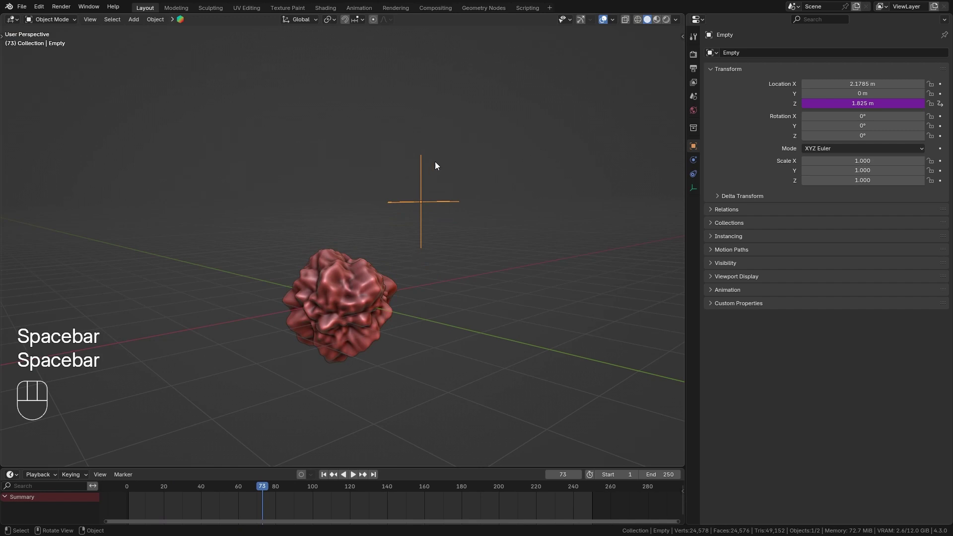
Reverse the empty's vertical movement by changing its Z location expression to frame/-40, and play the animation.
left_click(876, 103)
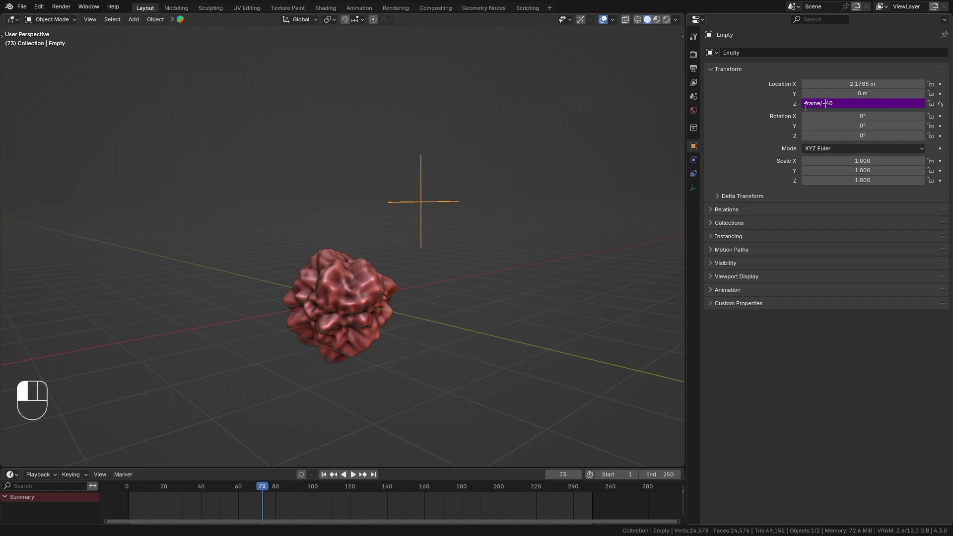
left_click(790, 106)
key("space")
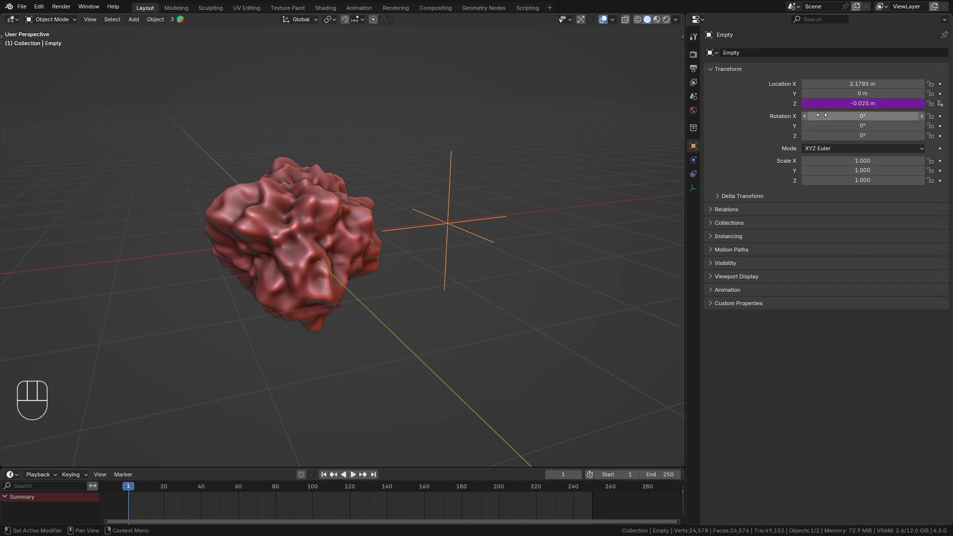
Drive the empty's X rotation with the expression #frame/200.
mouse_move(571, 159)
middle_mouse_down()
mouse_move(463, 198)
mouse_move(436, 197)
mouse_move(435, 225)
middle_mouse_up()
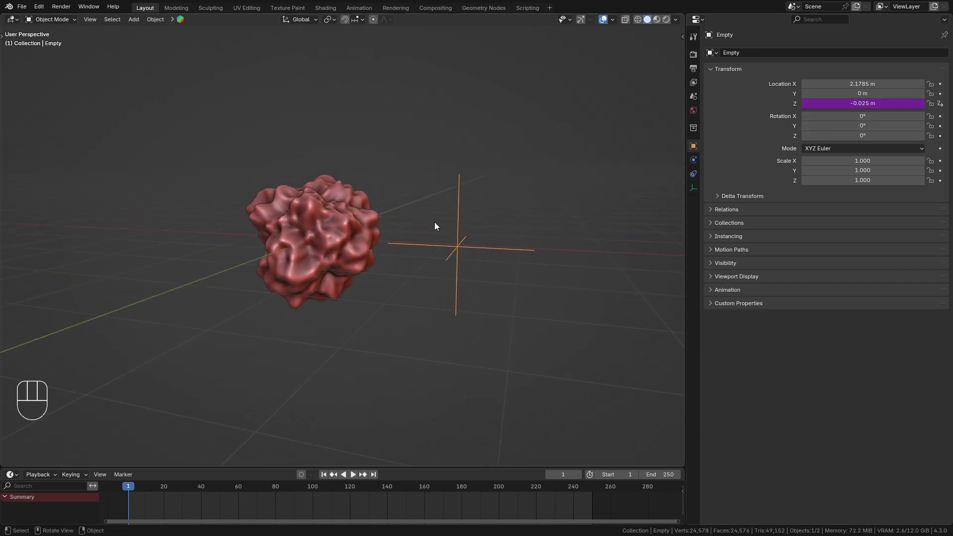
scroll(435, 226, "up", 3)
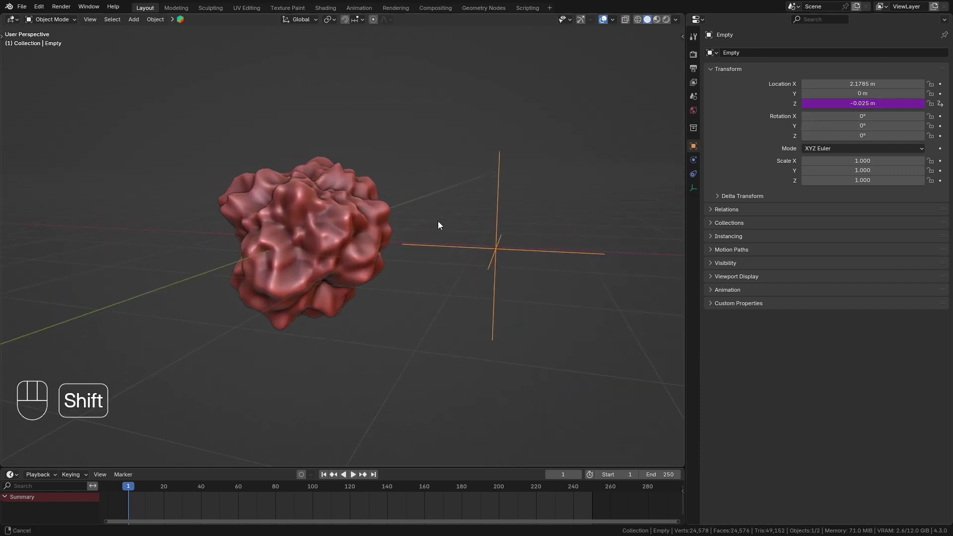
left_click(852, 116)
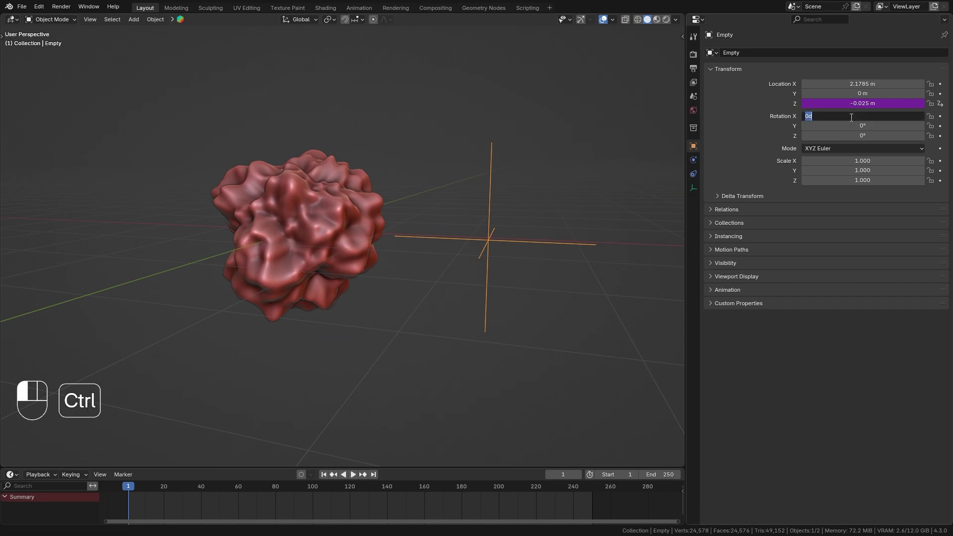
type("#frame")
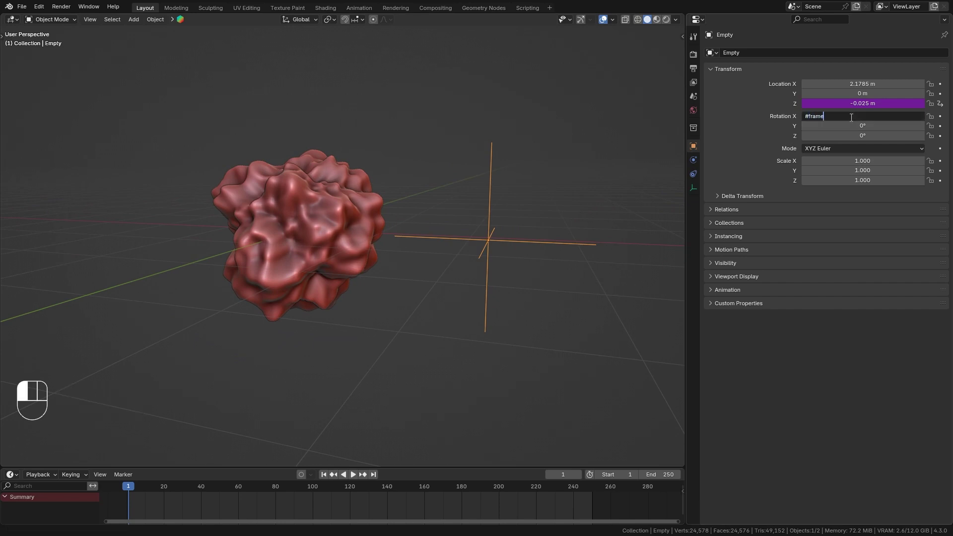
type("/200")
key("Return")
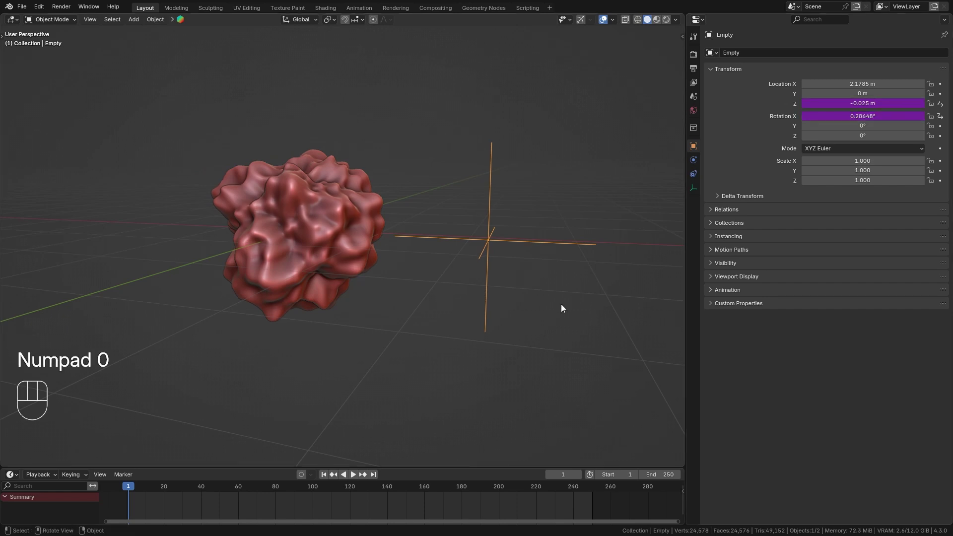
Play the animation and examine the sphere's deformation from several angles with the empty moving and rotating.
key("space")
middle_click_drag(455, 322, 477, 310)
middle_click_drag(352, 283, 390, 269, "shift")
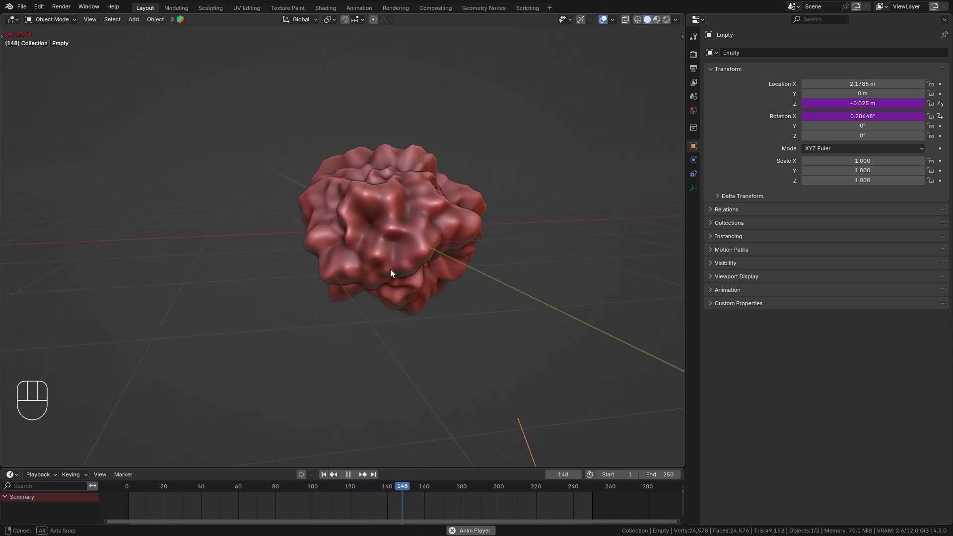
key("space")
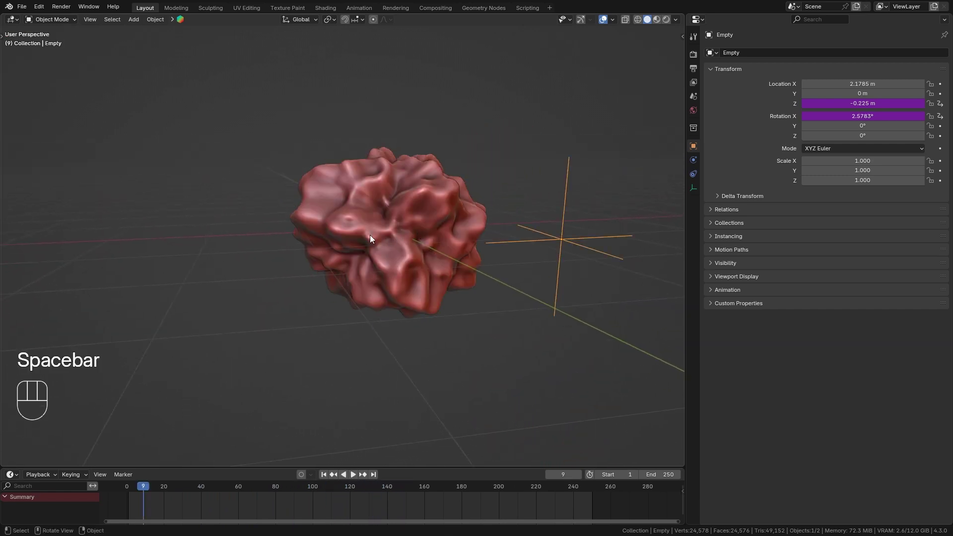
middle_click_drag(370, 234, 322, 230)
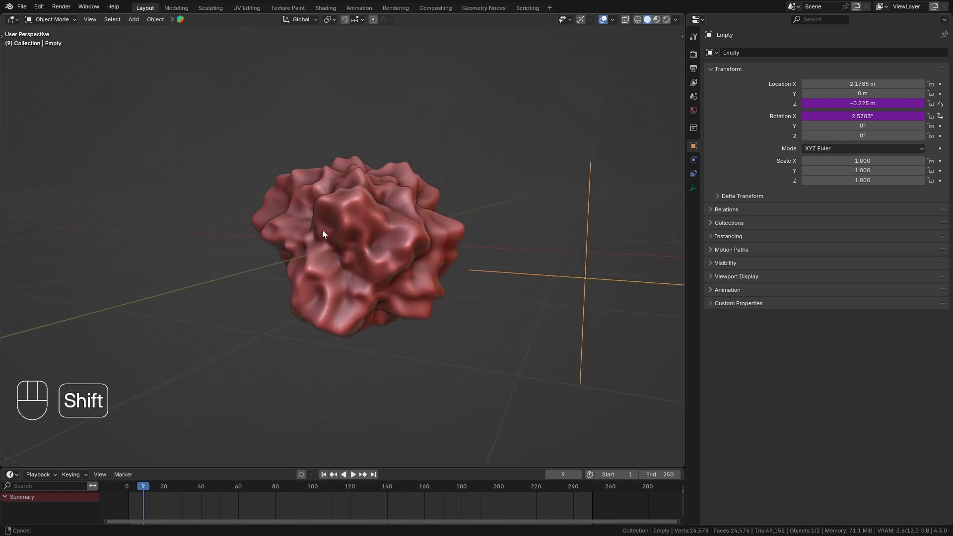
Drive the deformed sphere's X scale with the expression #frame/150, and play the animation to check the stretching.
left_click(367, 212)
scroll(367, 213, "down", 3)
middle_click_drag(370, 192, 364, 264, "shift")
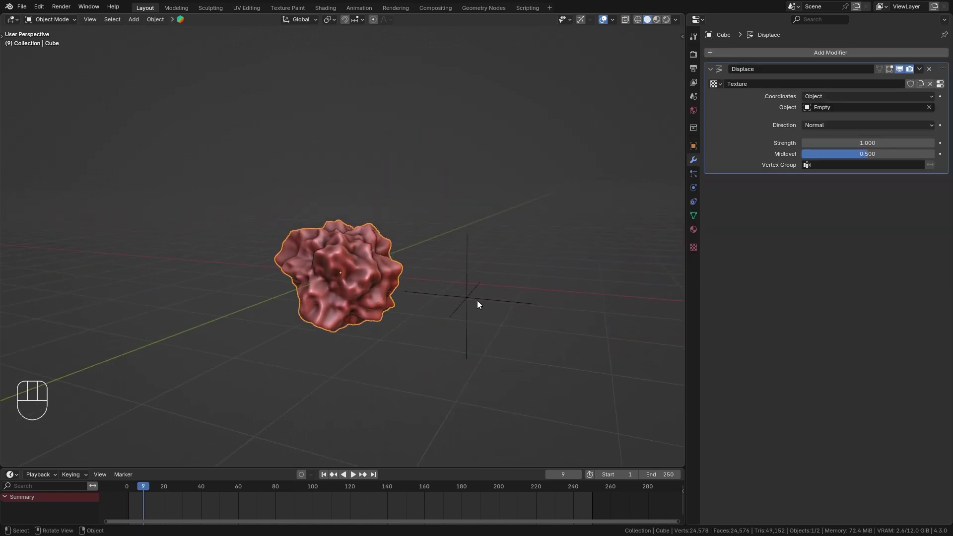
left_click(695, 148)
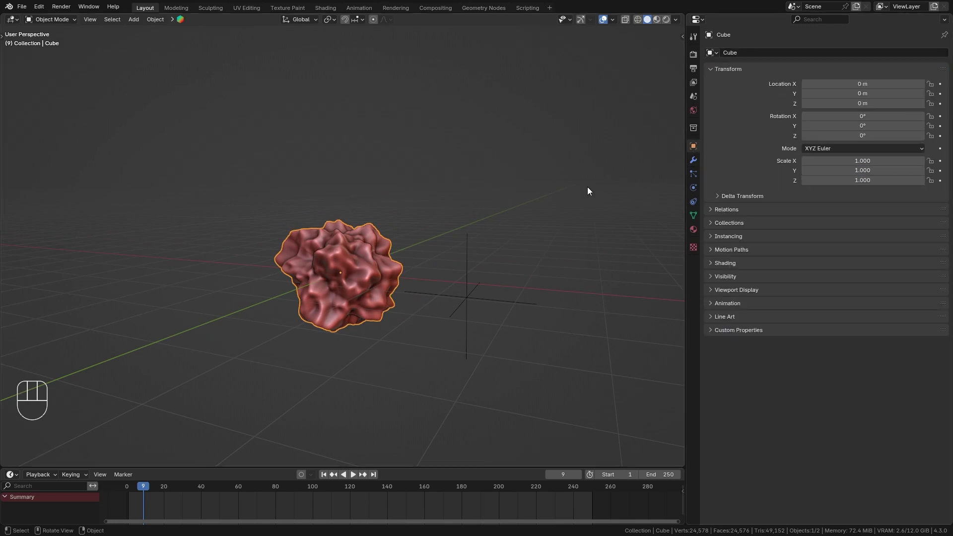
left_click(847, 160)
type("#frame/150")
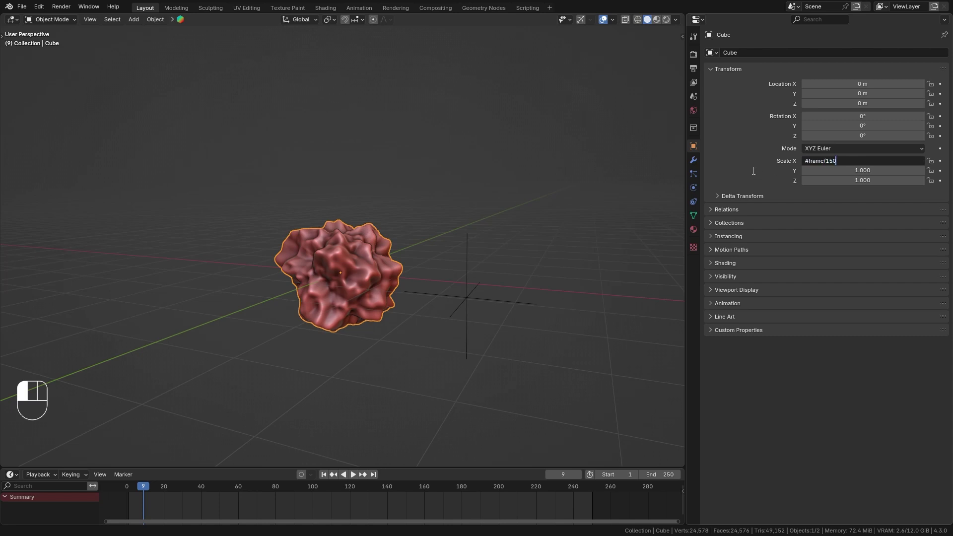
key("Return")
key("space")
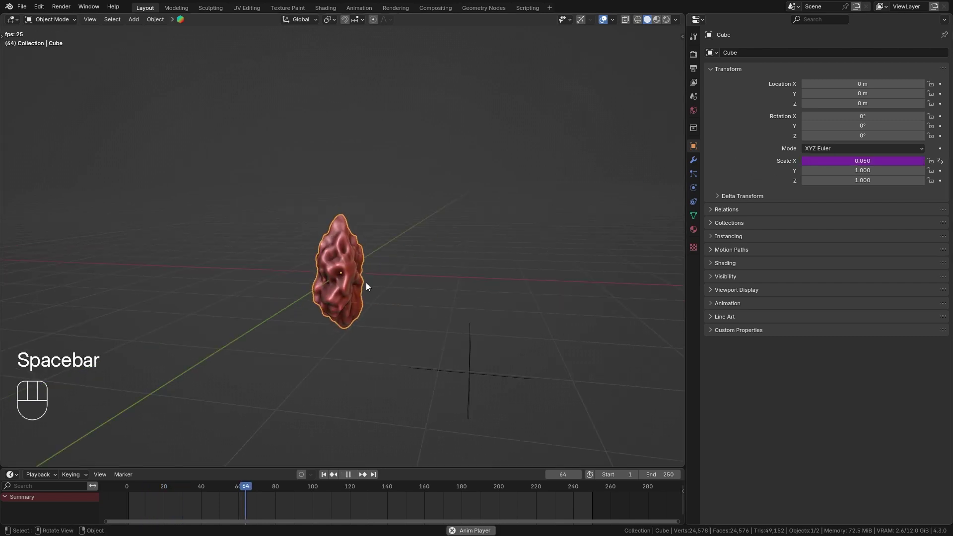
key("space")
Copy the sphere's X scale driver to its Y and Z scale.
right_click(836, 161)
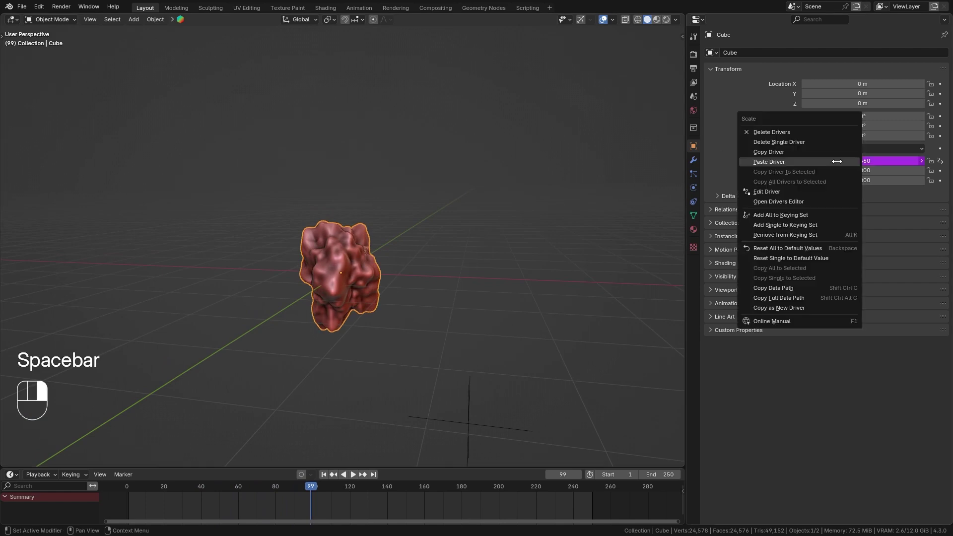
left_click(778, 152)
right_click(818, 170)
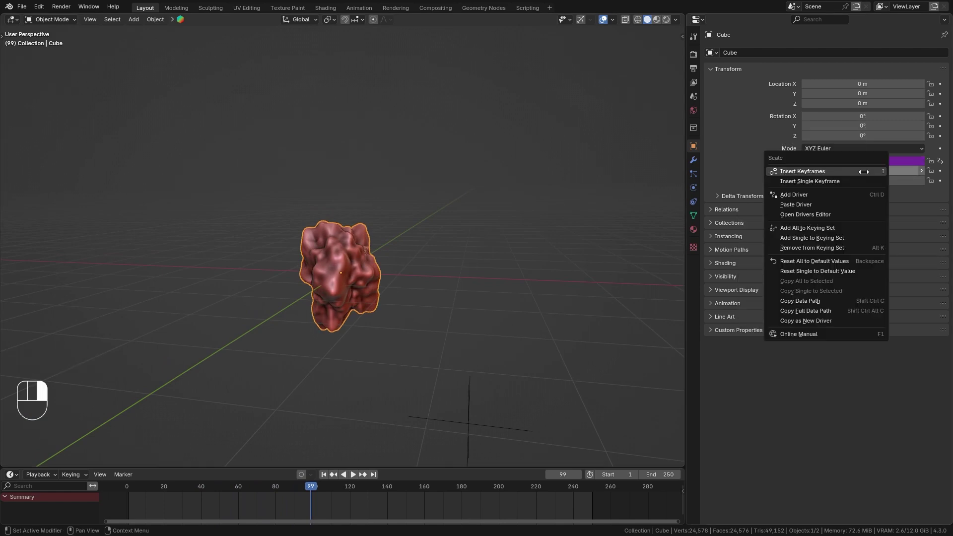
left_click(807, 204)
right_click(802, 181)
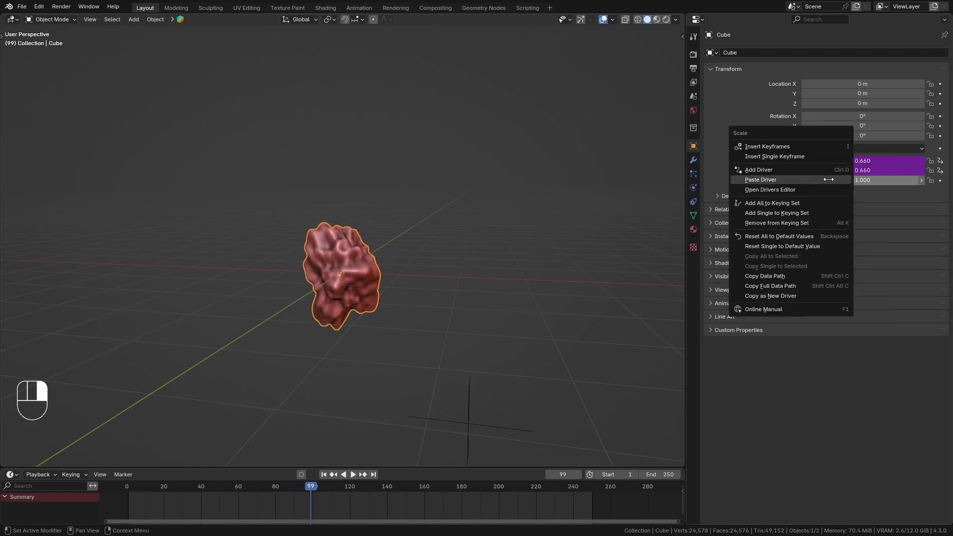
left_click(802, 179)
Play the animation to examine the sphere growing evenly on all three axes.
key("space")
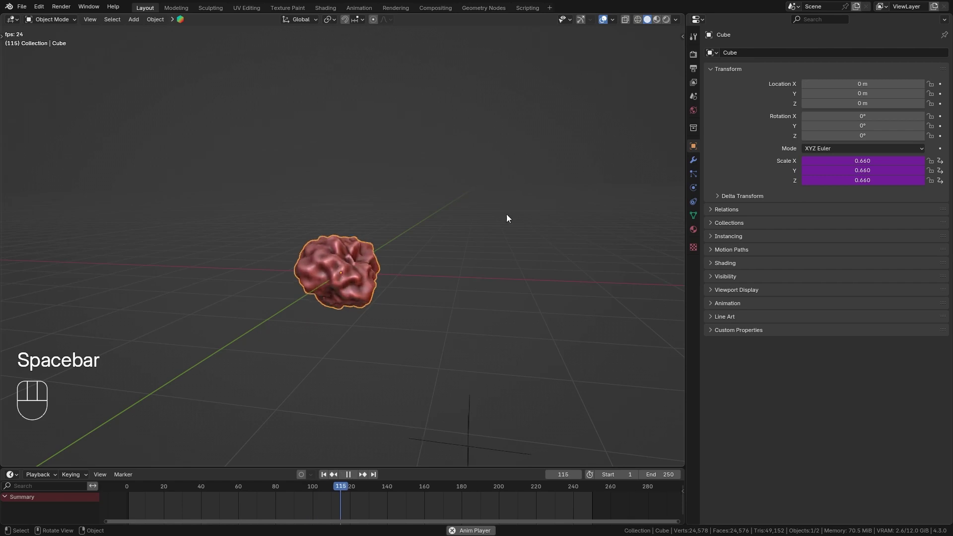
key("space")
middle_click_drag(416, 300, 365, 281)
middle_click_drag(393, 275, 338, 248)
key("space")
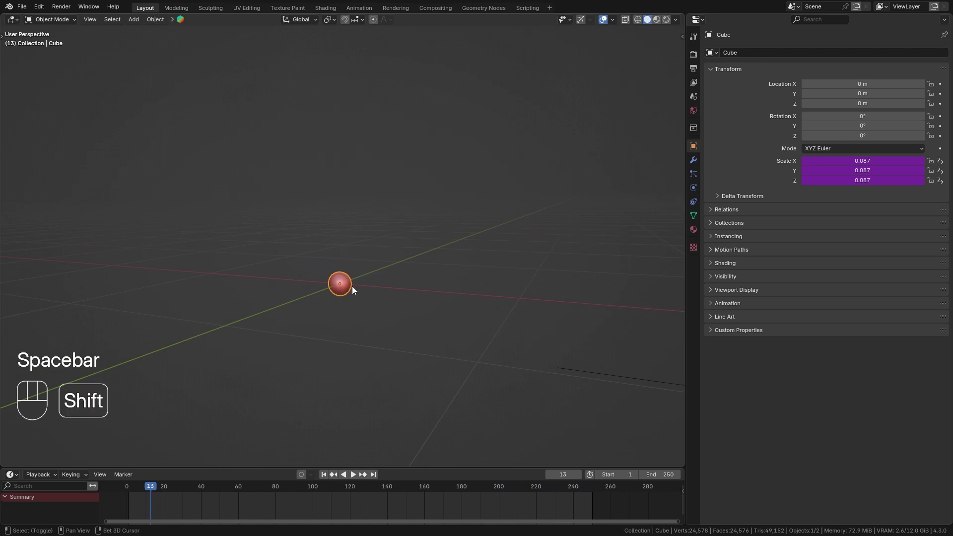
Change the sphere's X, Y and Z scale driver expressions to frame/150+1, and play the animation from frame 1.
key("shift+Left")
left_click(867, 162)
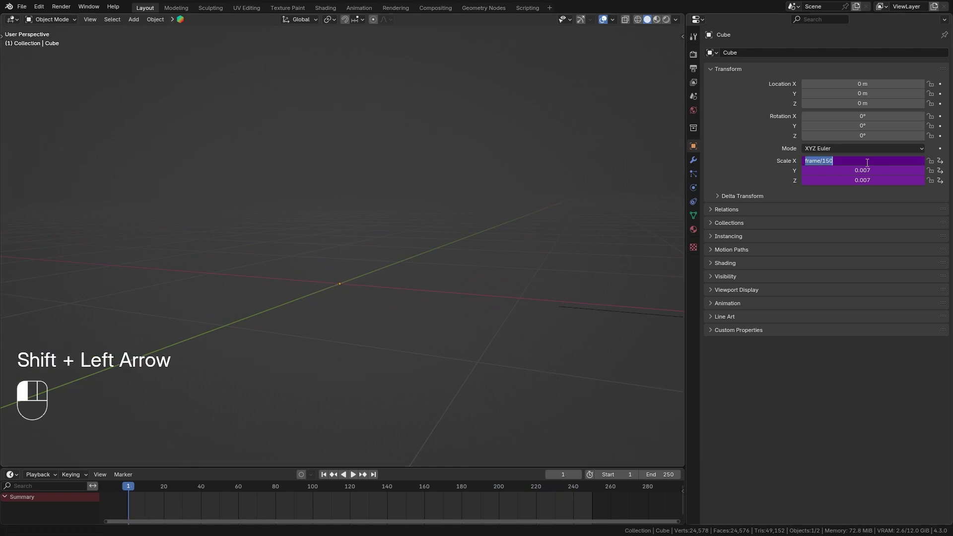
type("+1")
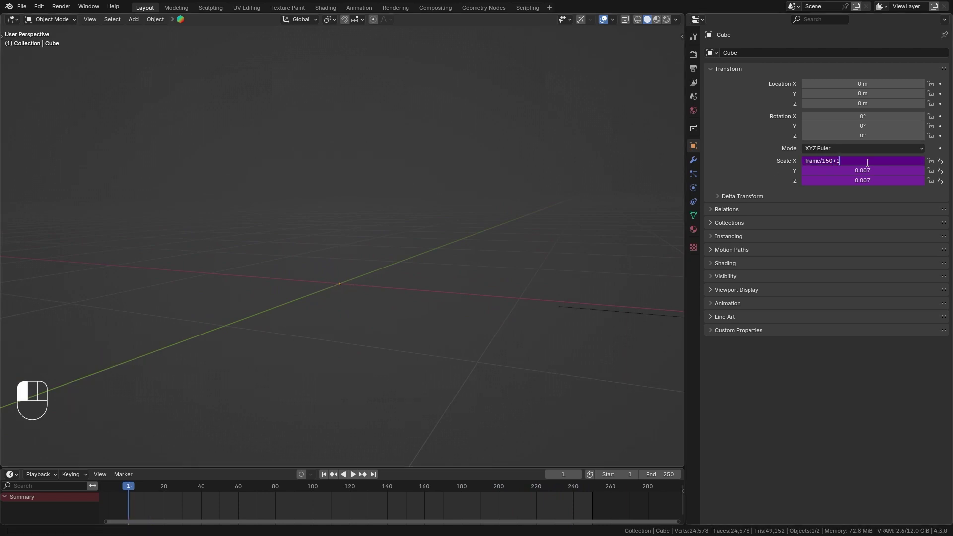
left_click(860, 171)
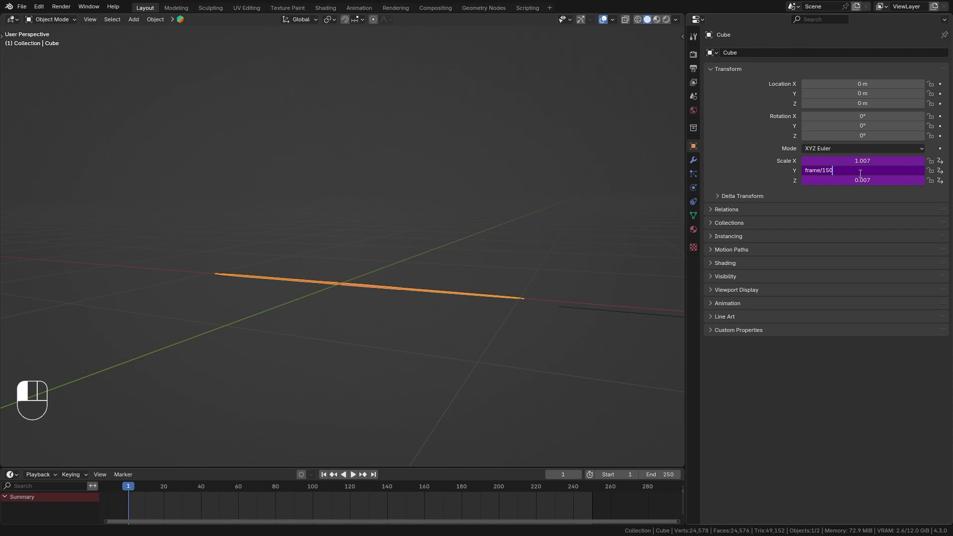
left_click(870, 180)
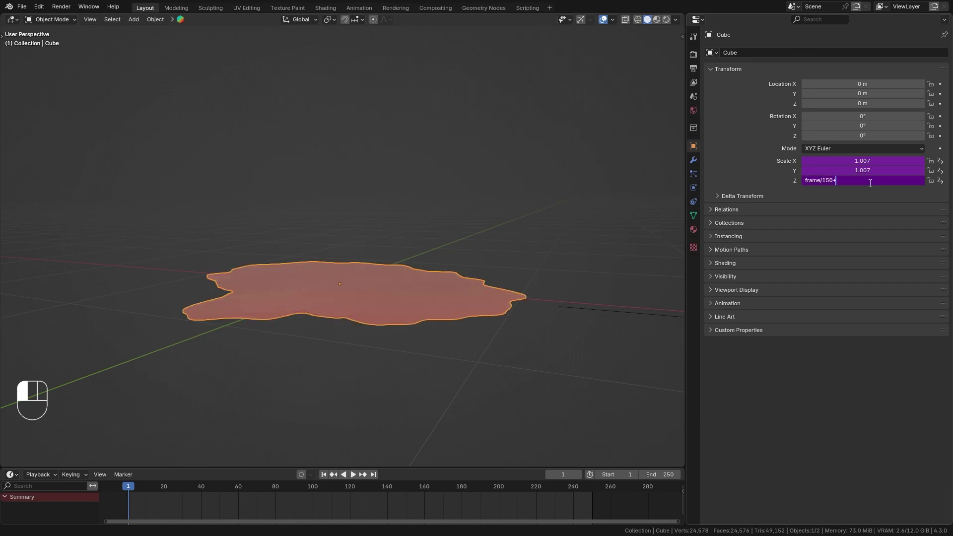
type("+1")
key("Return")
key("shift+Left")
key("space")
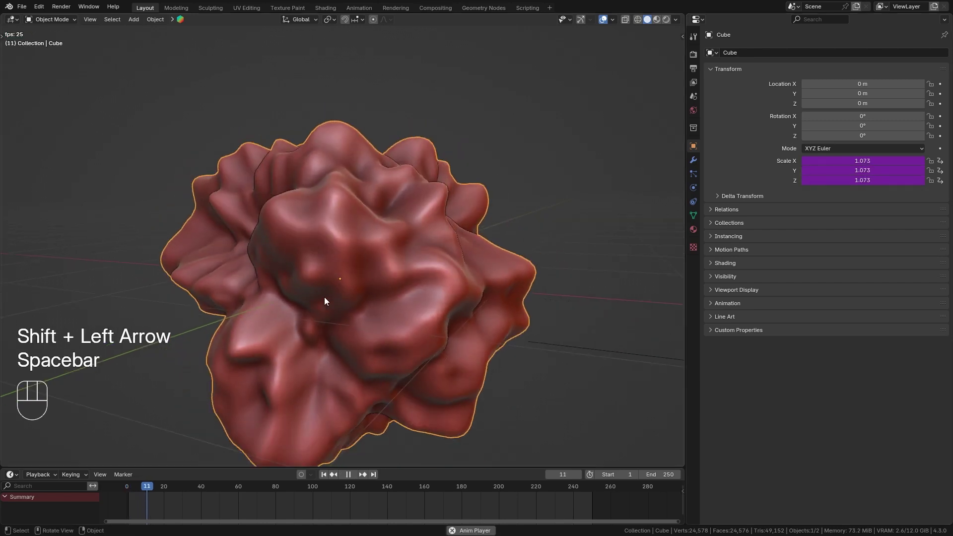